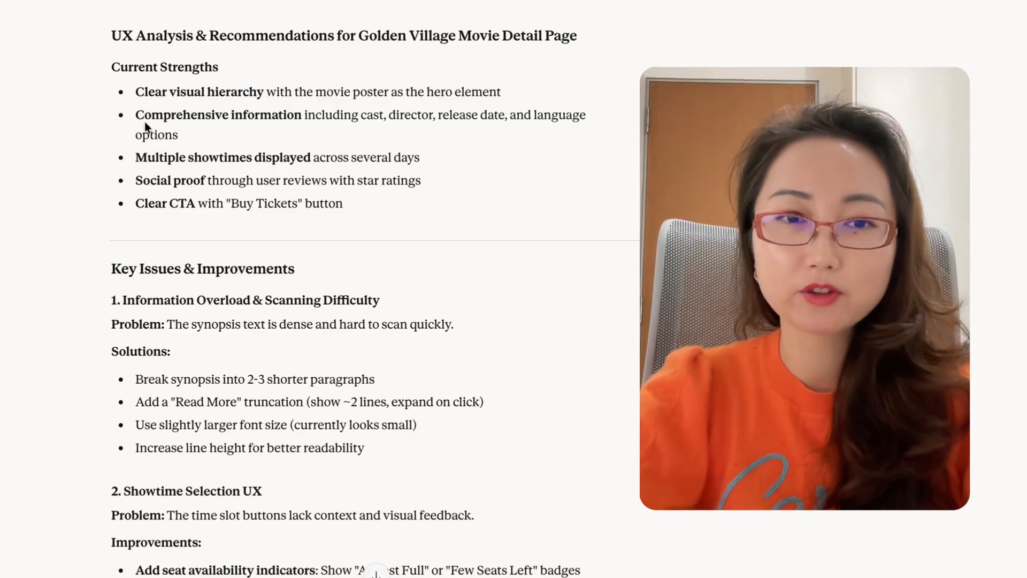
Read the UX analysis of the movie detail page through its key issues, examining the showtime selection improvements.
scroll(167, 234, down, 2)
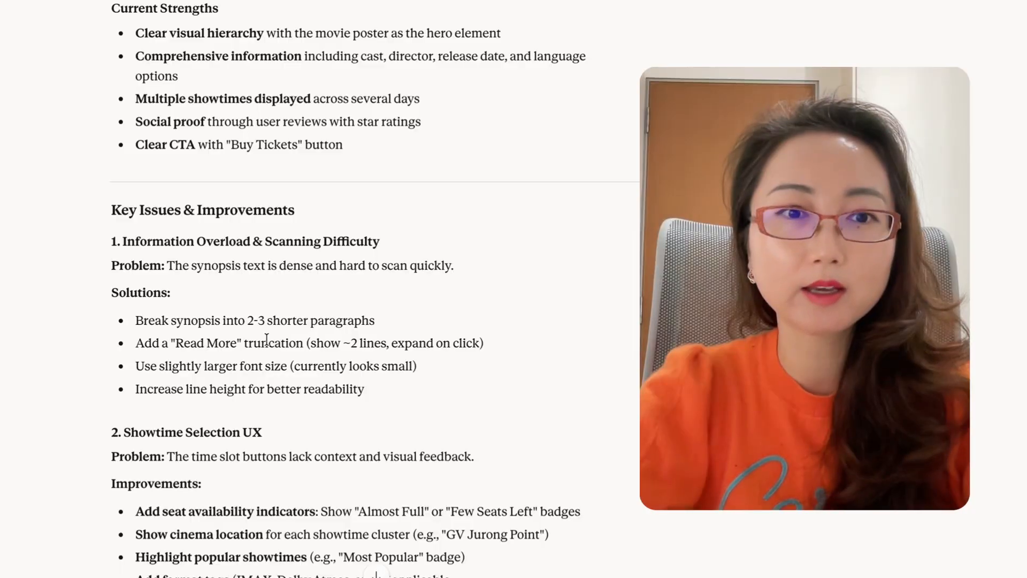
scroll(225, 335, down, 2)
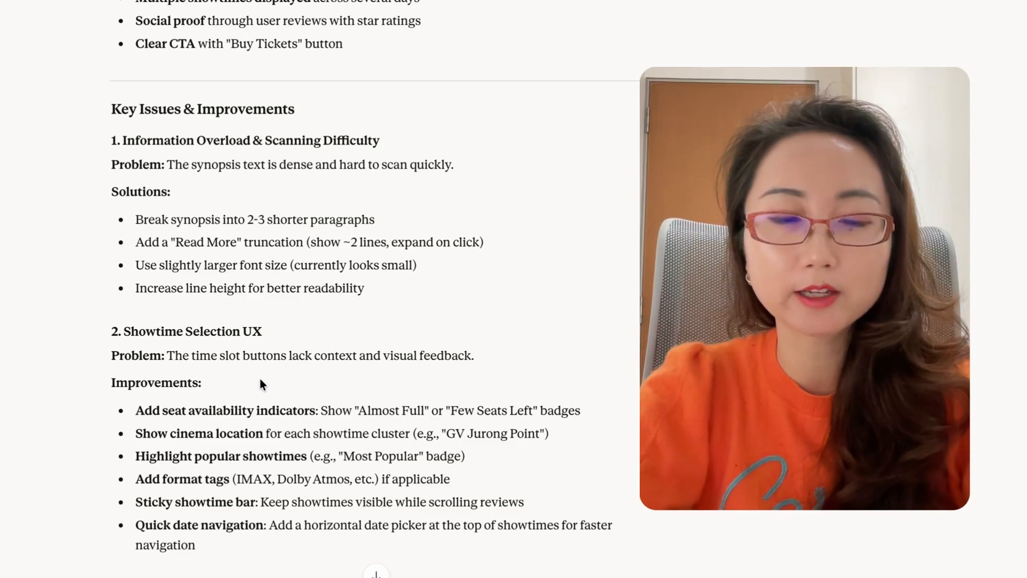
scroll(141, 376, down, 1)
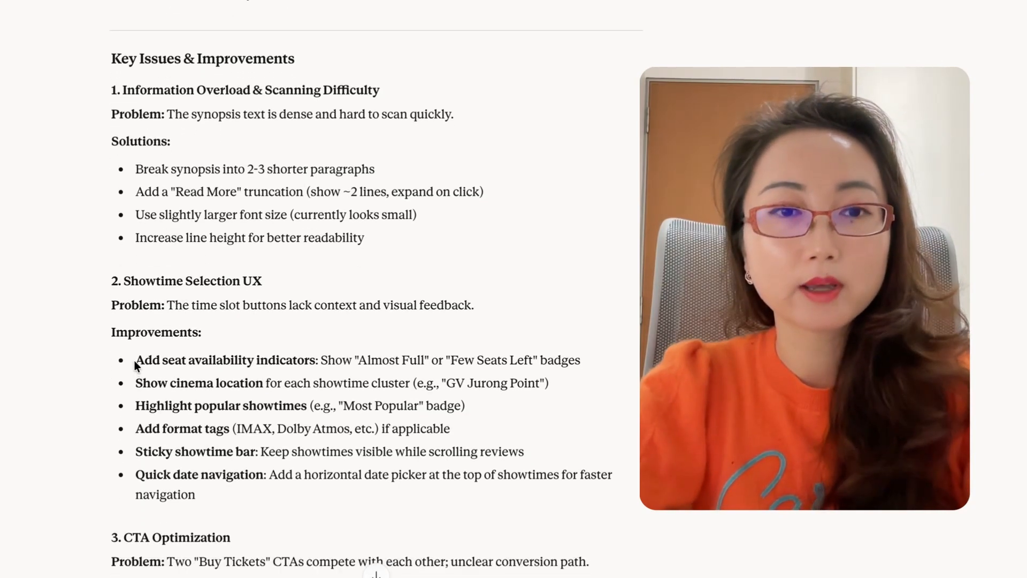
drag(135, 360, 316, 357)
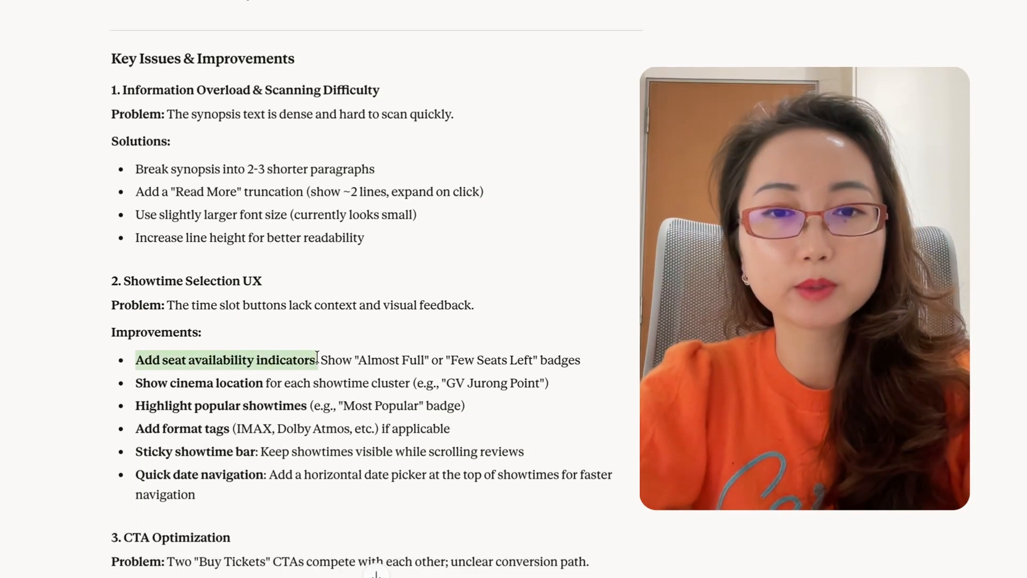
drag(354, 358, 428, 357)
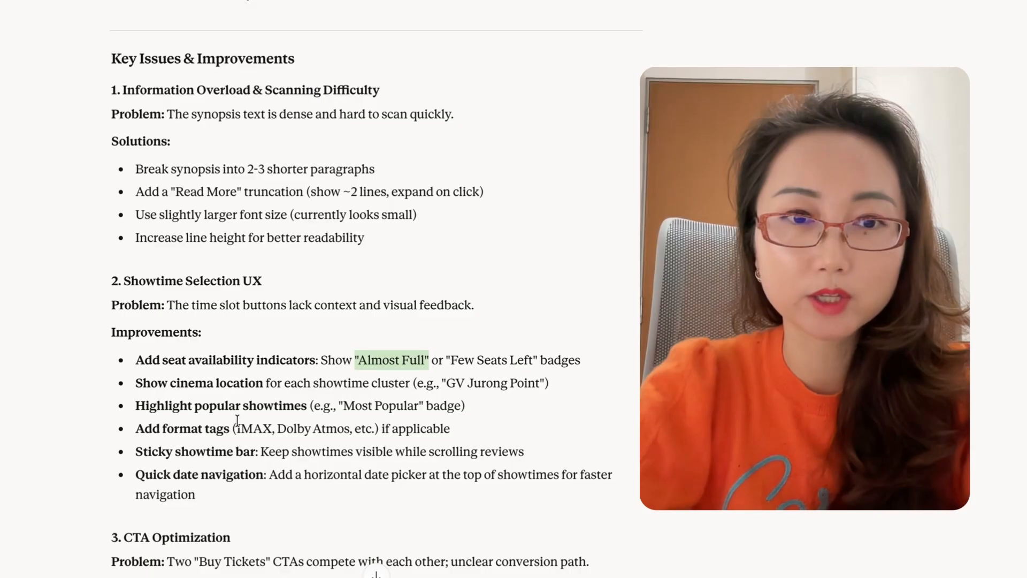
drag(134, 430, 388, 432)
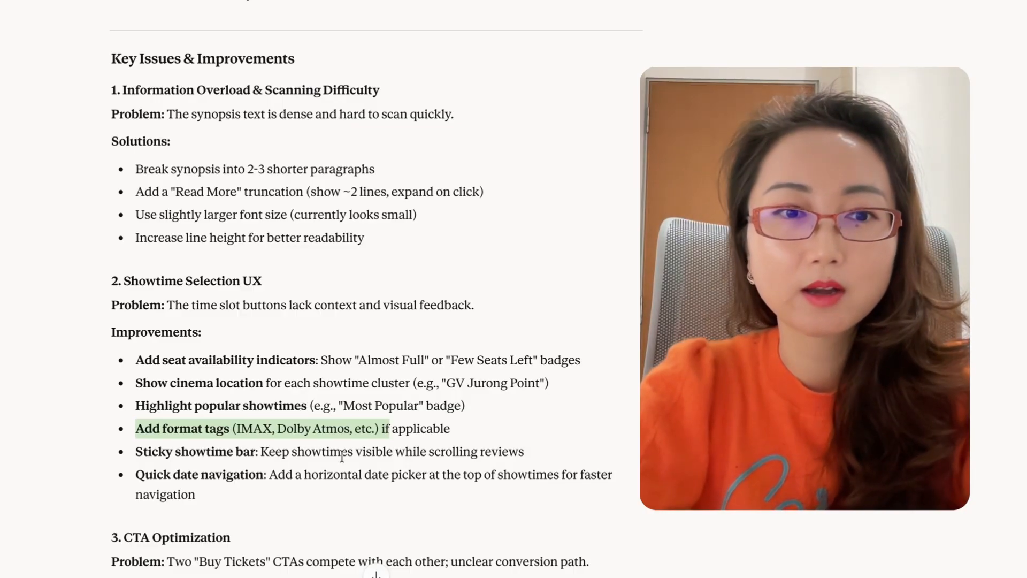
Examine the CTA optimization solutions, the review section enhancements and the recommendations that follow in the UX analysis.
scroll(236, 513, down, 2)
click(148, 458)
scroll(148, 458, down, 2)
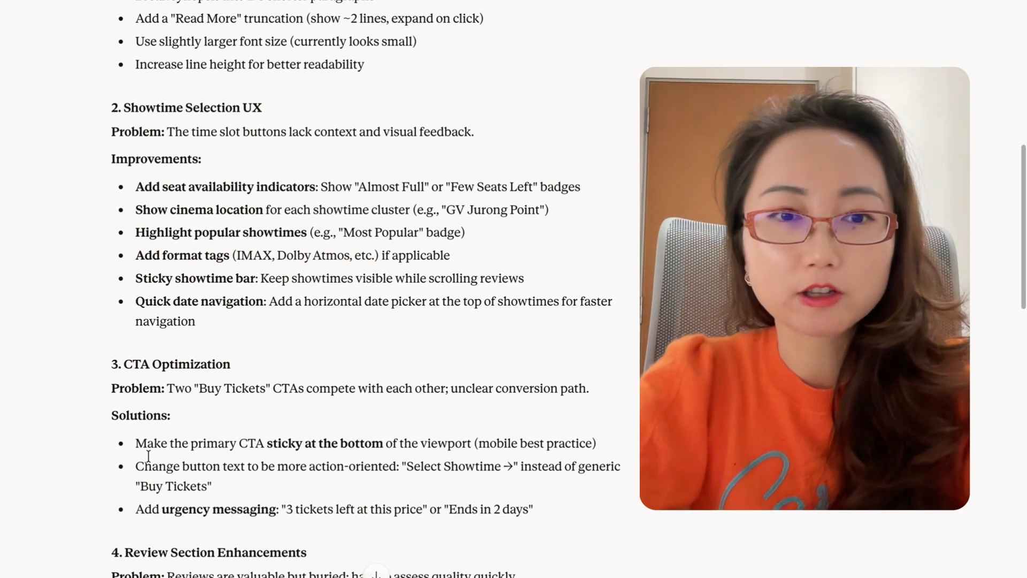
drag(138, 449, 600, 449)
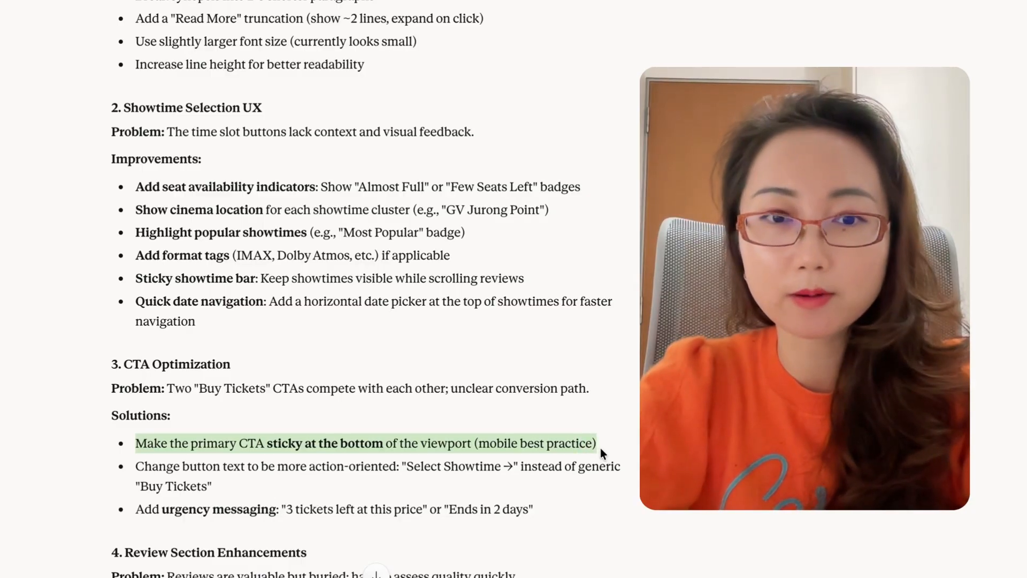
scroll(356, 523, down, 2)
scroll(356, 523, down, 2)
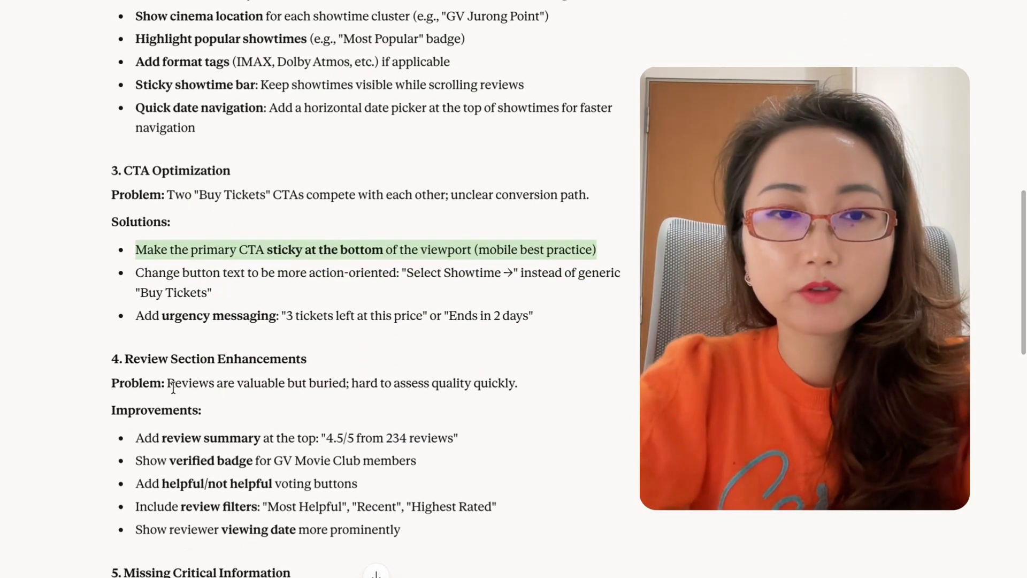
click(224, 455)
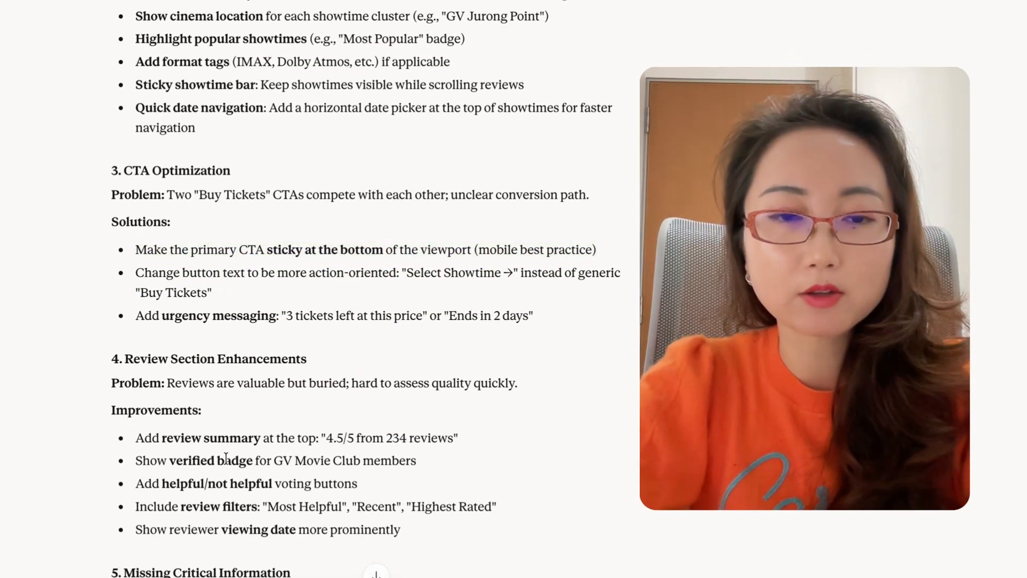
scroll(224, 452, down, 1)
scroll(223, 446, down, 3)
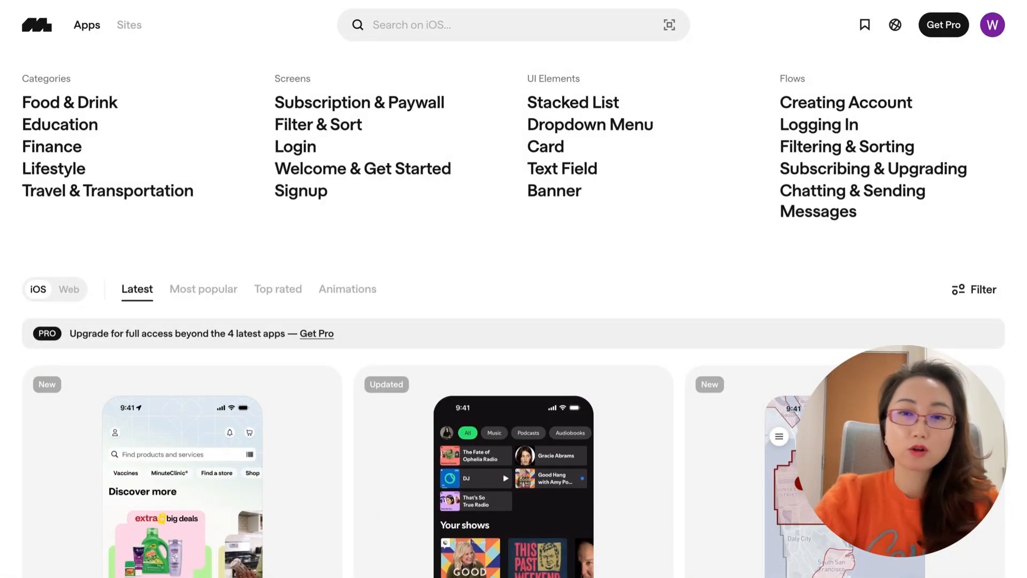
Switch to Mobbin and search its iOS app designs for "movie booking".
scroll(514, 313, down, 3)
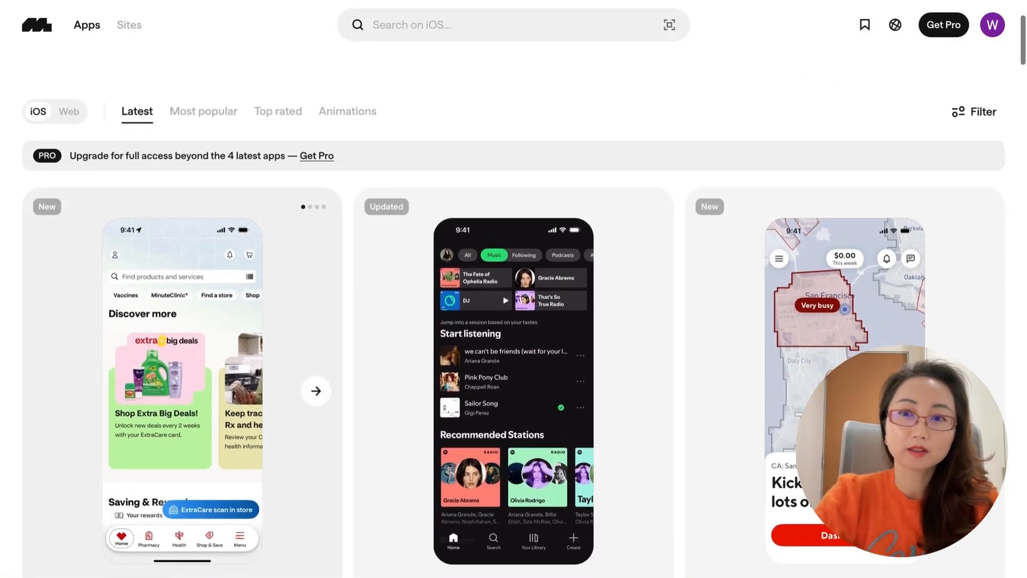
scroll(514, 313, down, 5)
scroll(283, 179, up, 10)
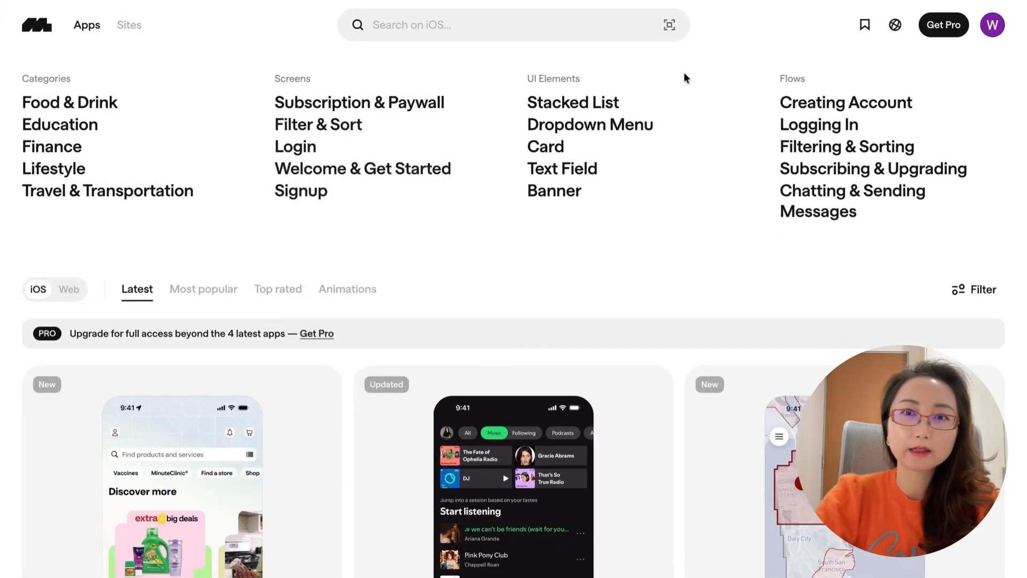
click(563, 28)
text(movie b)
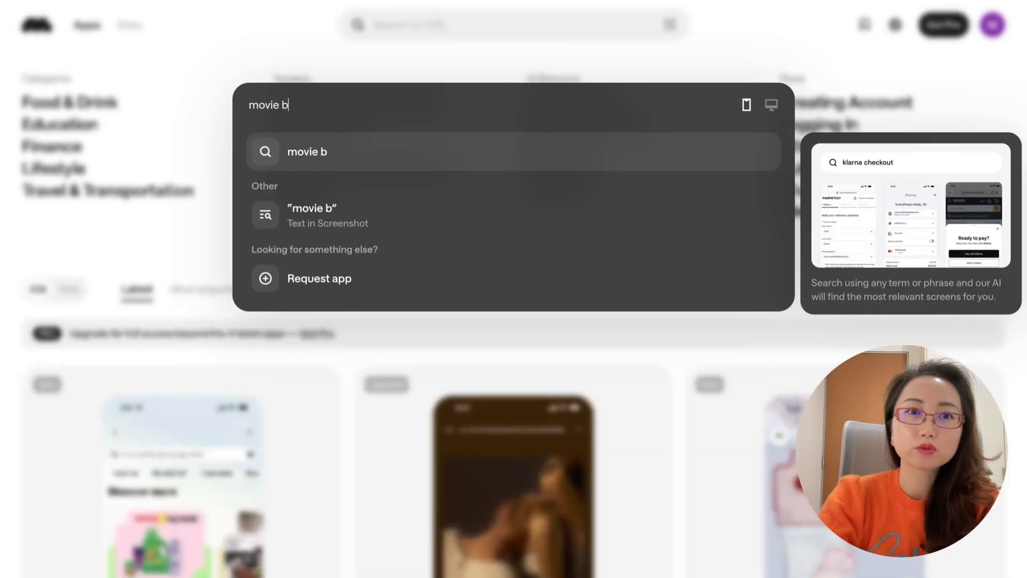
text(ooking)
key(Return)
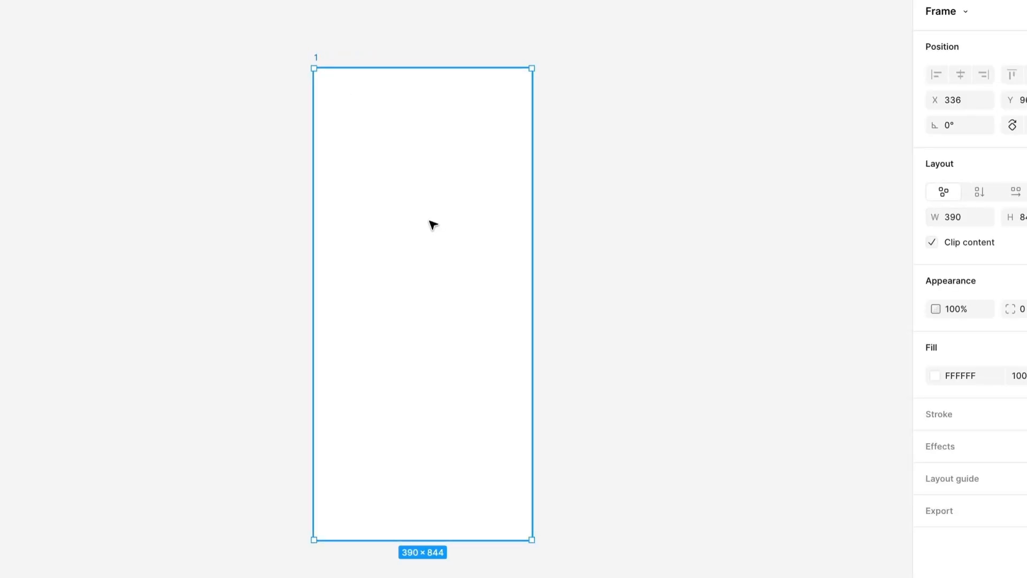
Switch to Figma and place the text "Movie detail page" horizontally centred in the upper part of the empty 390 × 844 frame.
click(369, 203)
text(Movie detail page)
key(Escape)
drag(458, 218, 423, 217)
scroll(419, 433, down, 1)
Draw a full-width grey bar along the bottom of the frame and centre a "CTA" label in it at font size 28.
key(r)
drag(314, 464, 532, 513)
key(t)
drag(432, 465, 424, 493)
click(409, 497)
text(CTA)
key(Escape)
click(1021, 426)
text(28)
key(Return)
click(638, 410)
Draw a horizontal arrow about 150 px long from the frame's right edge, with a solid triangular head and stroke weight 10.
scroll(562, 321, right, 3)
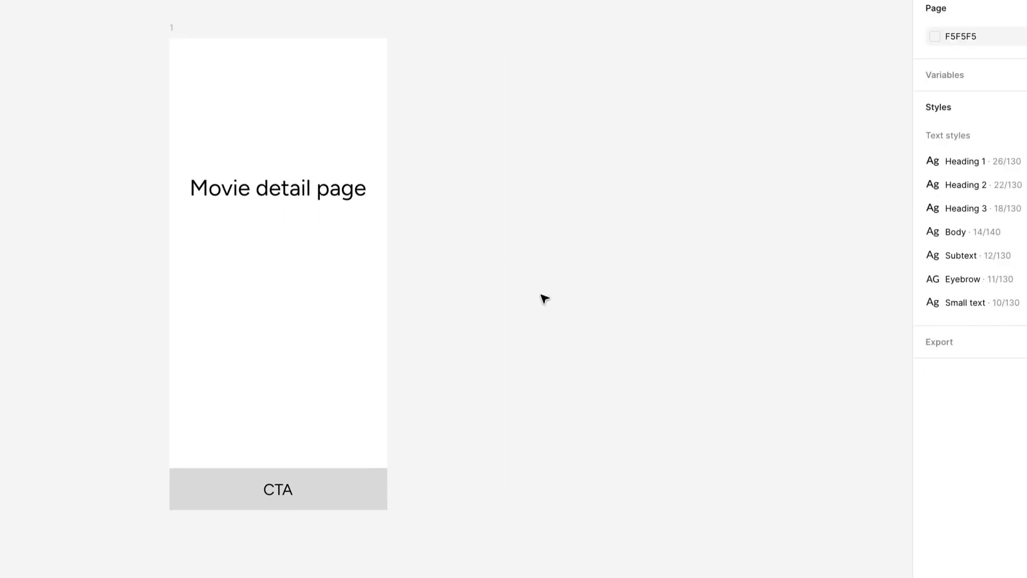
drag(388, 274, 470, 273)
click(1024, 411)
click(999, 495)
click(1016, 383)
text(10)
key(Return)
click(579, 288)
Duplicate the movie detail frame to the tip of the arrow and delete the text and CTA bar from the copy.
click(171, 27)
drag(171, 27, 471, 28)
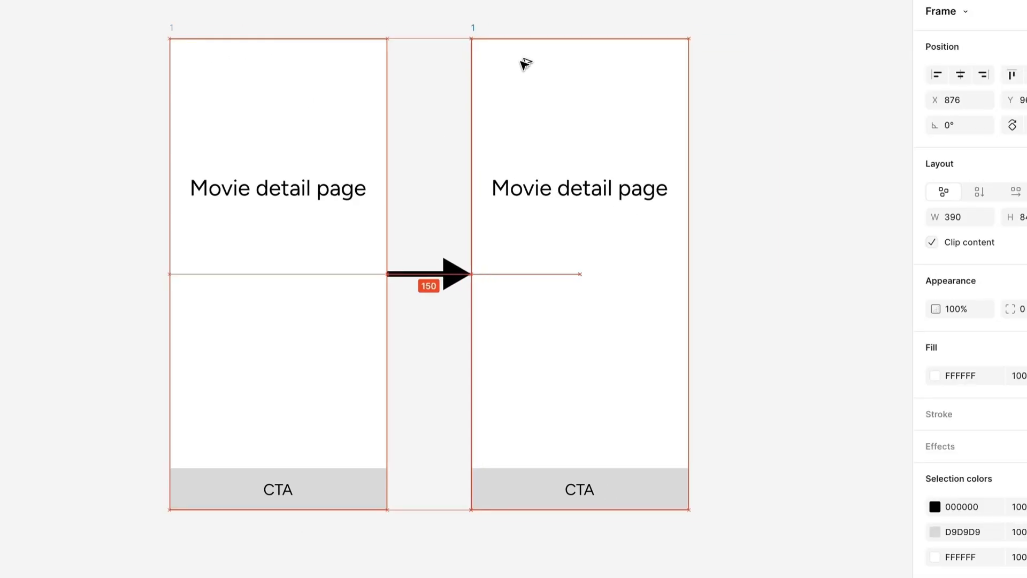
drag(505, 160, 631, 500)
key(Delete)
Add the text "Ticket Booking page" to the empty second frame and align it within the frame.
key(t)
click(514, 183)
text(Ticket Booking page)
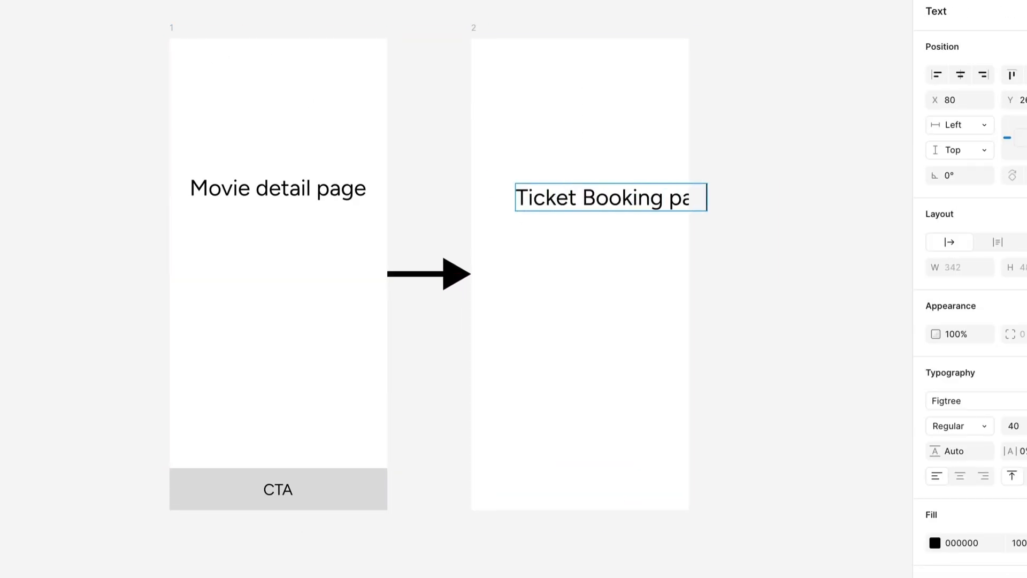
drag(724, 201, 652, 201)
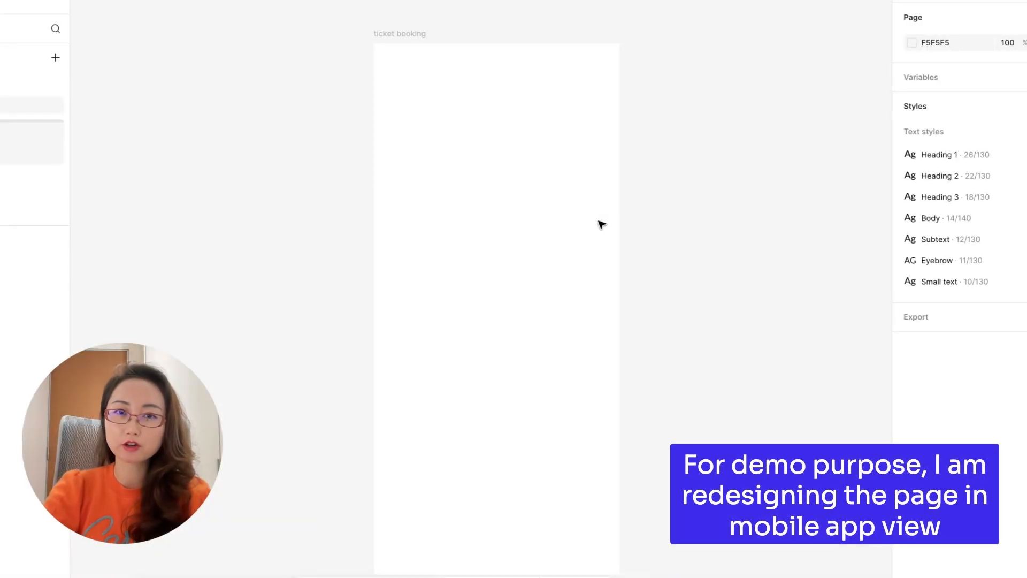
Add a bulleted text list beside the ticket booking frame: Image header, Date selection, Filters, Listing of movie timing.
key(t)
click(157, 67)
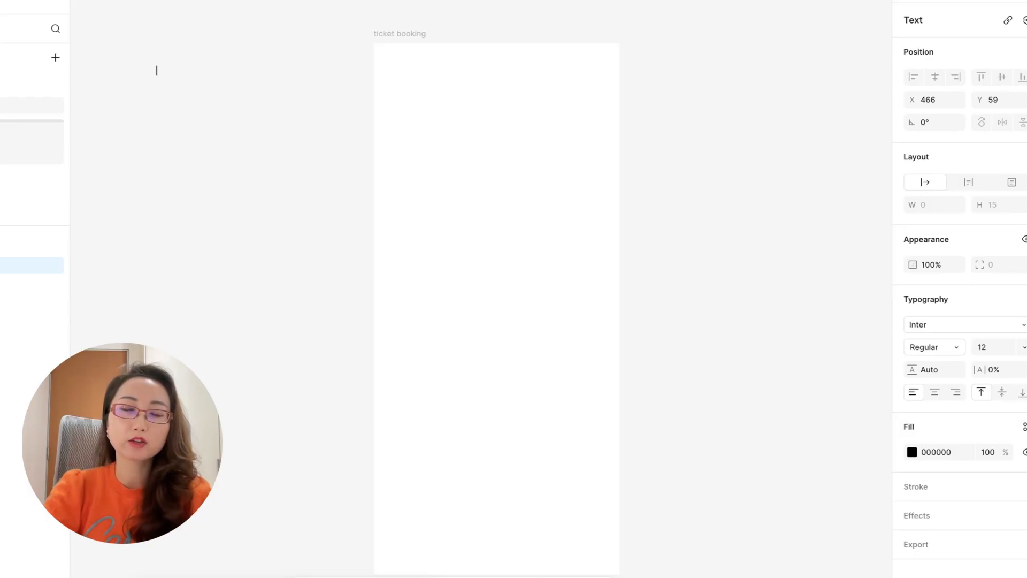
text(Image header)
key(ctrl+shift+8)
key(Return)
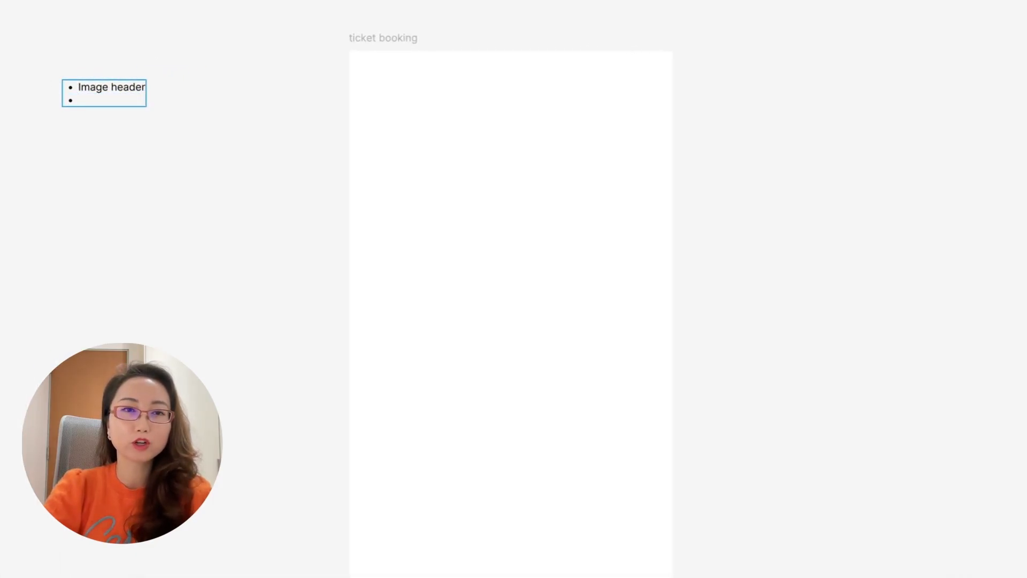
text(Date selection)
key(Return)
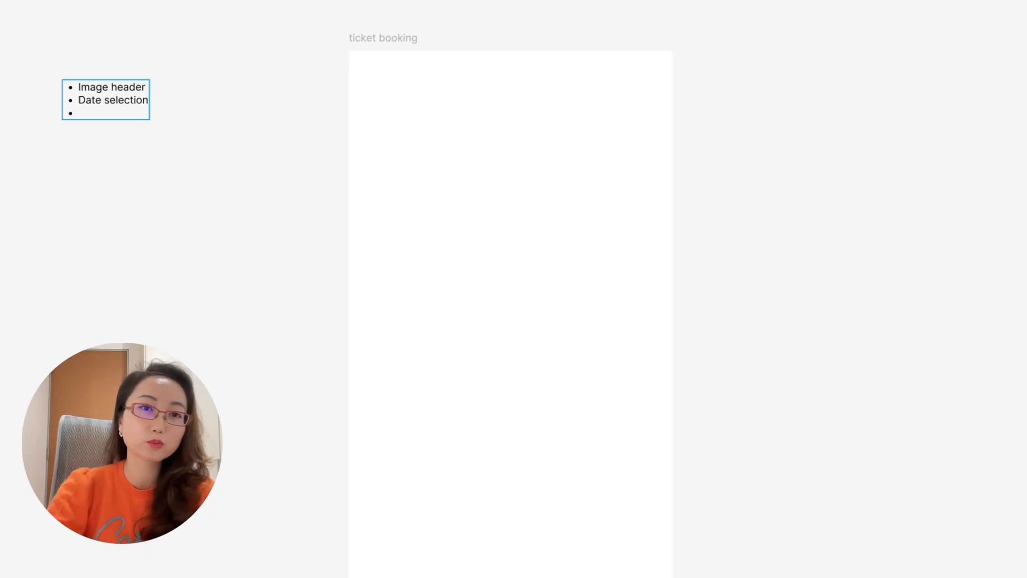
text(Filters)
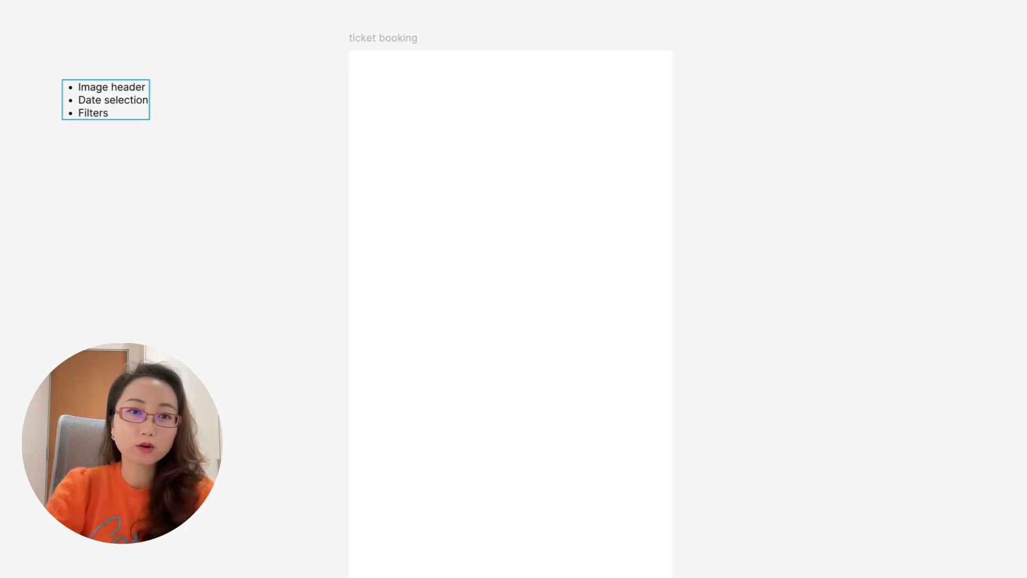
key(Return)
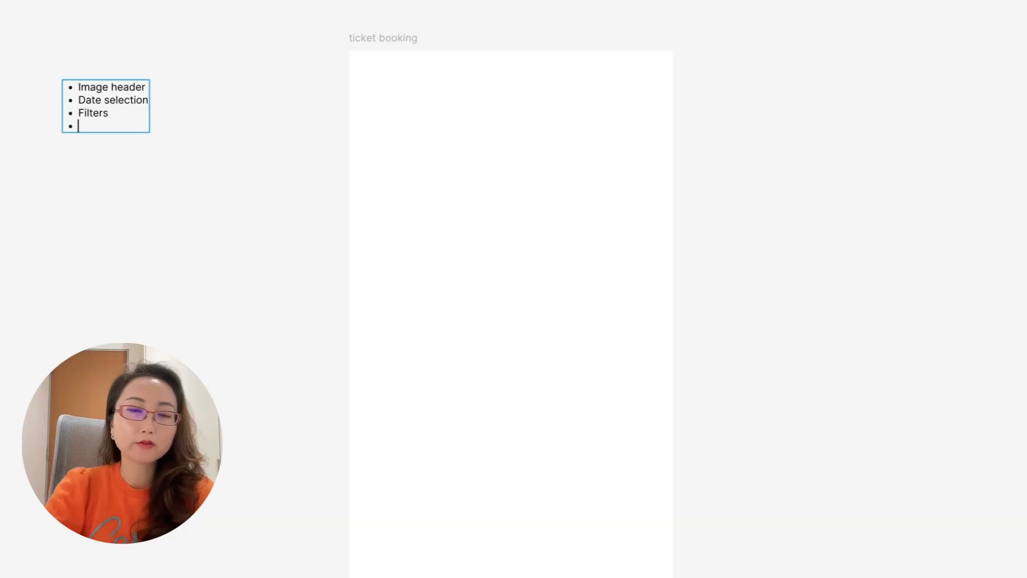
text(Listing of movie timing)
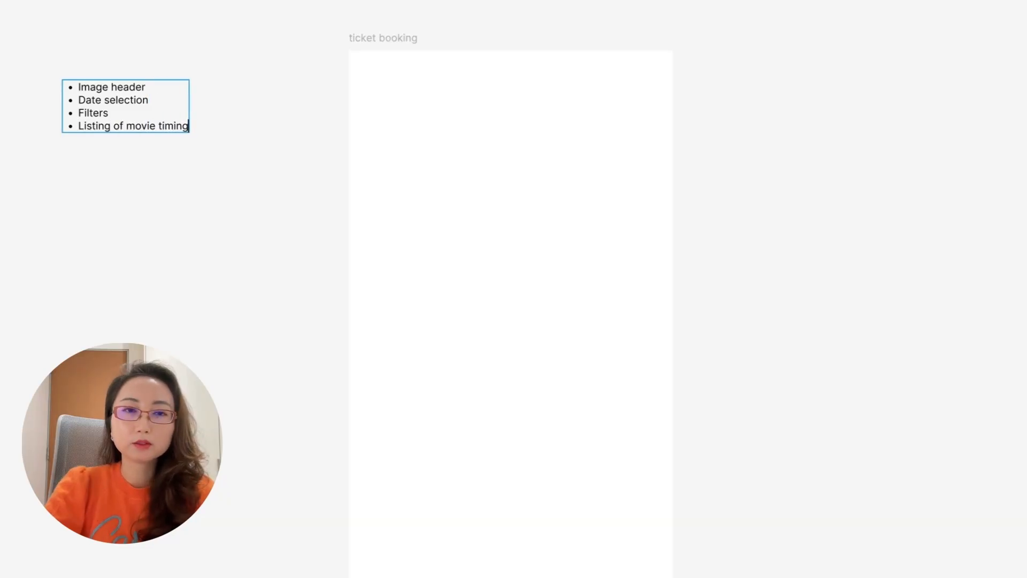
key(Escape)
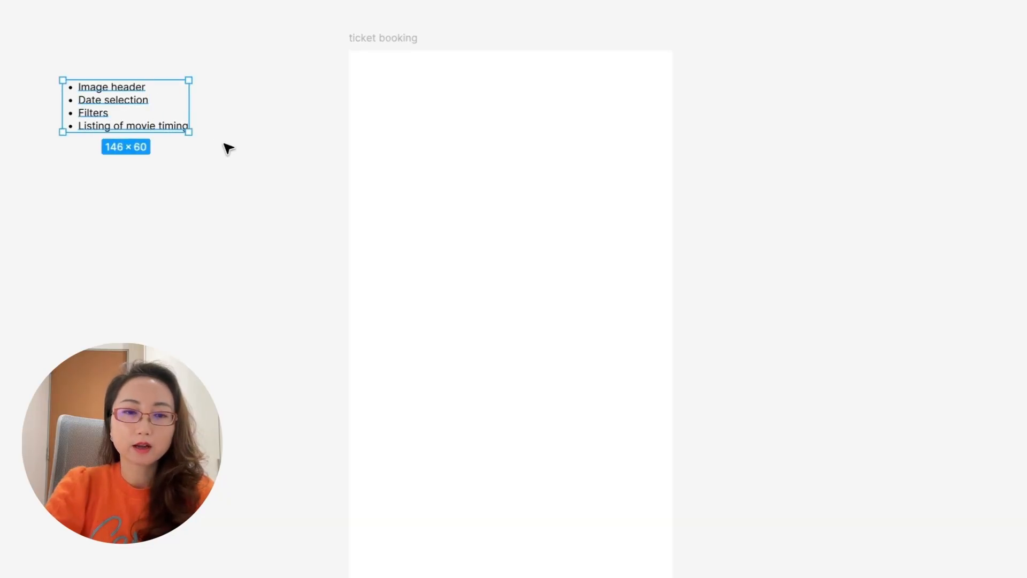
Duplicate the yellow Today date card to its right and change the copy's text to "Thu" and "13 Dec".
scroll(229, 148, up, 2)
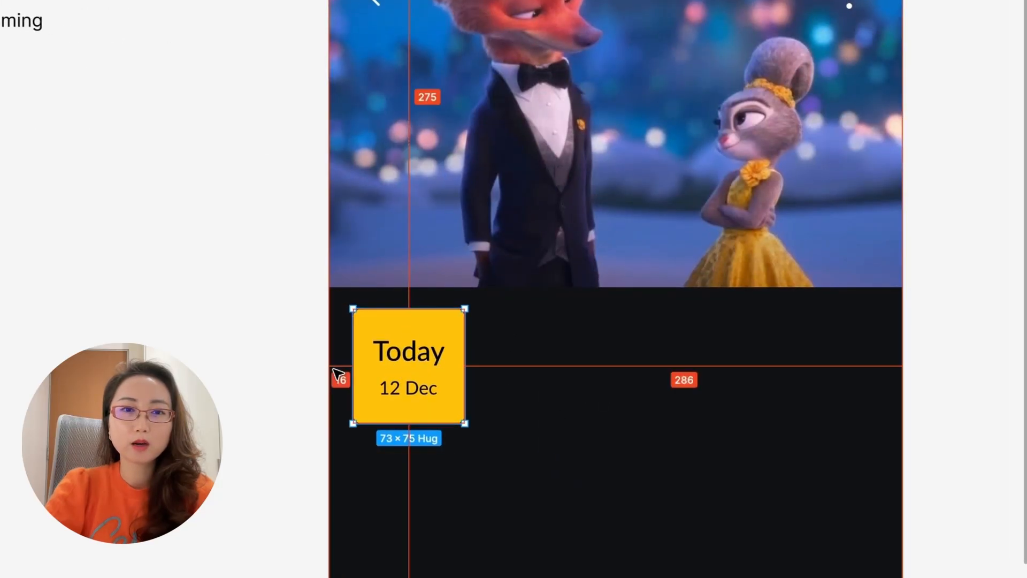
scroll(280, 419, down, 3)
scroll(275, 417, down, 2)
scroll(367, 305, up, 3)
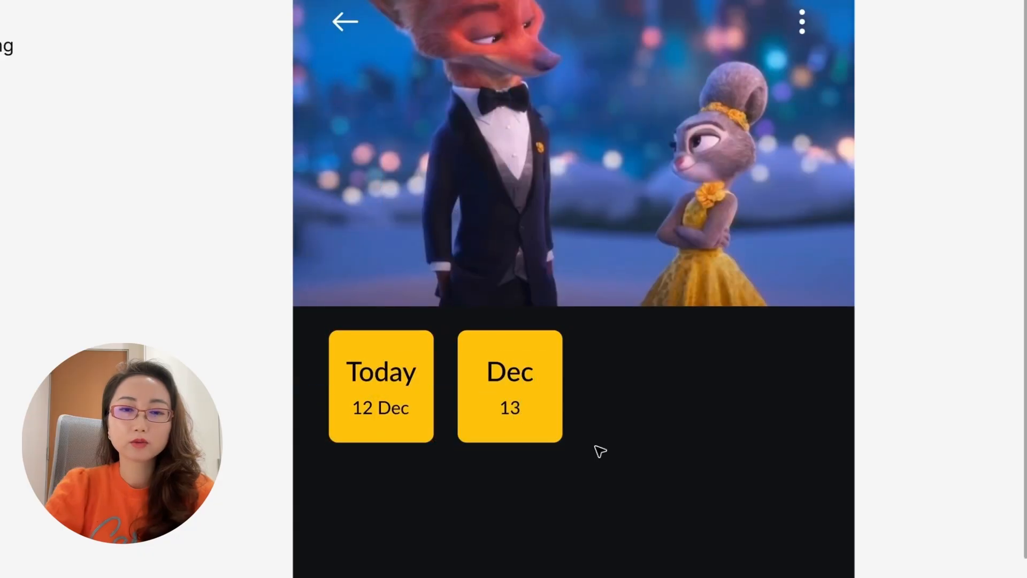
click(544, 378)
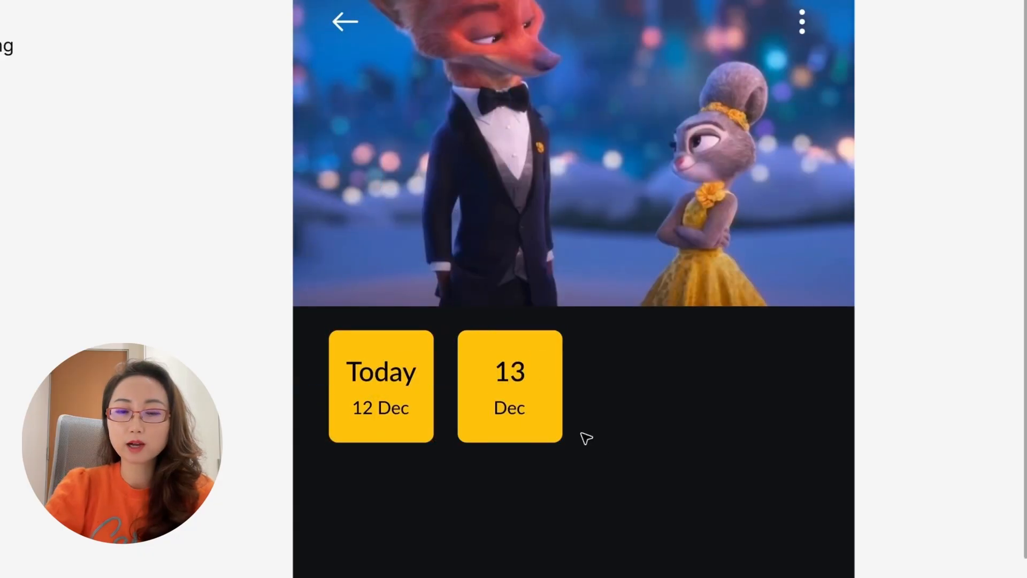
double_click(510, 372)
text(Dec)
double_click(510, 408)
text(Thu)
double_click(509, 372)
text(Thu)
double_click(510, 408)
text(13 Dec)
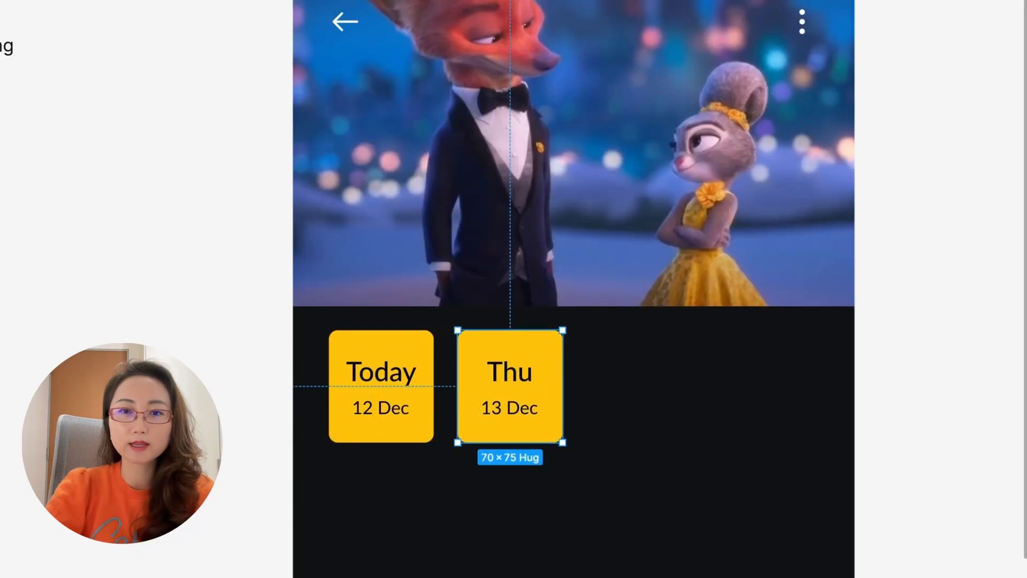
Add a third date card beside the Thu card and set its text to "Fri" and "14 Dec".
double_click(509, 371)
shift+click(510, 408)
click(410, 346)
key(ctrl+d)
double_click(639, 372)
text(Fri)
double_click(639, 408)
text(14 Dec)
Duplicate the Fri date card to its right and change the copy's text to "Sat" and "15 Dec".
drag(671, 380, 800, 381)
double_click(767, 371)
text(Sat)
double_click(767, 408)
text(15 Dec)
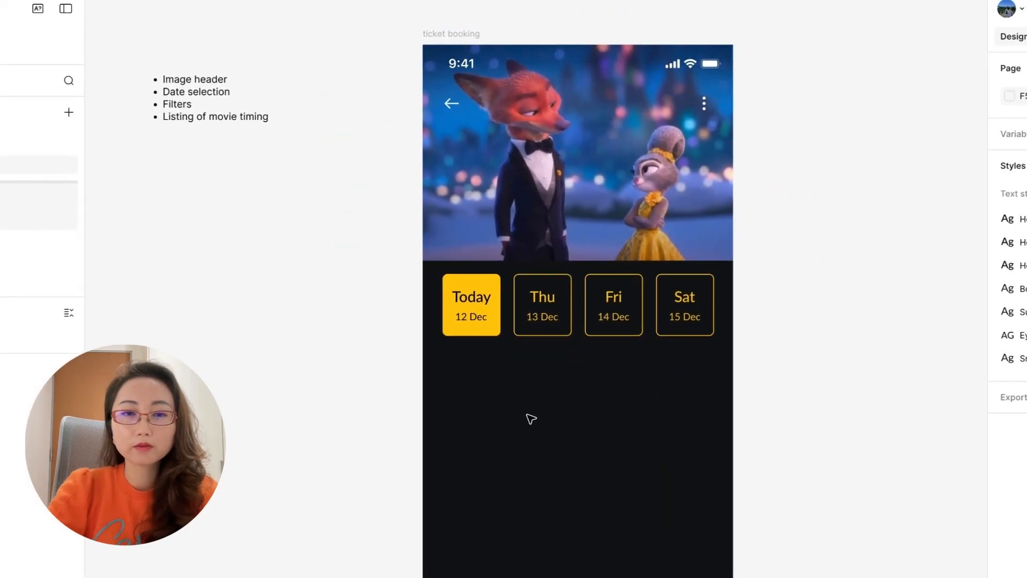
Draw a circle placeholder below the date cards and add a styled "Bugis+" text label beside it.
scroll(531, 419, down, 1)
scroll(465, 400, up, 3)
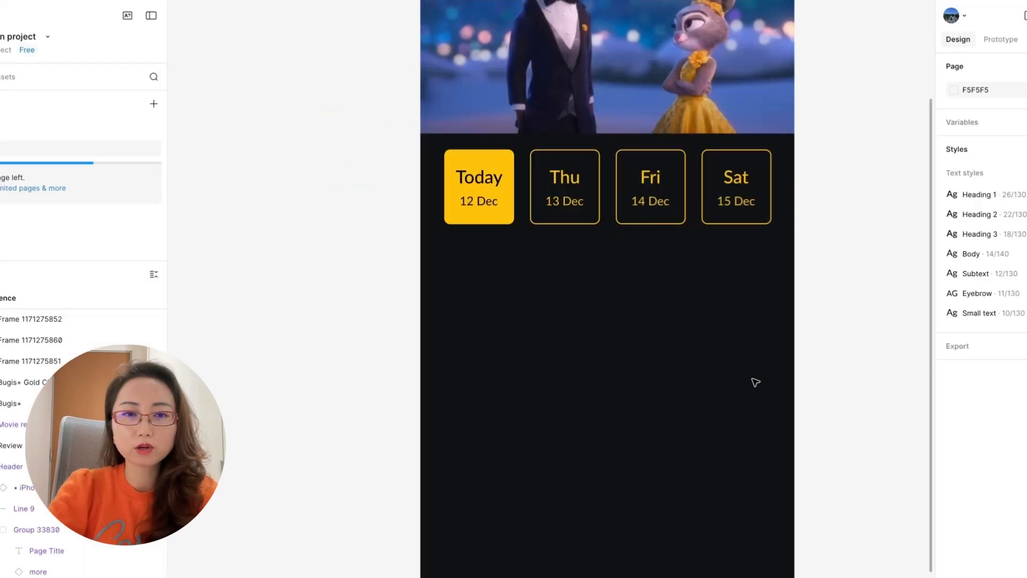
mouse_move(448, 330)
mouse_down()
mouse_move(487, 369)
mouse_move(517, 353)
mouse_move(596, 358)
mouse_up()
key(Escape)
key(t)
click(502, 351)
text(Bugis+)
key(Escape)
click(992, 395)
click(830, 492)
Add the text "0.5km away" beside the Bugis+ label with a smaller text style and a grey fill.
double_click(596, 357)
text(0.5km away)
key(Escape)
click(992, 395)
click(855, 517)
click(1024, 448)
scroll(841, 561, down, 5)
click(819, 519)
Copy the distance text to the far end of the Bugis+ row and change it to a white "View all" label.
drag(594, 352, 746, 353)
click(690, 360)
double_click(738, 352)
text(View all)
key(Escape)
click(1009, 477)
click(737, 414)
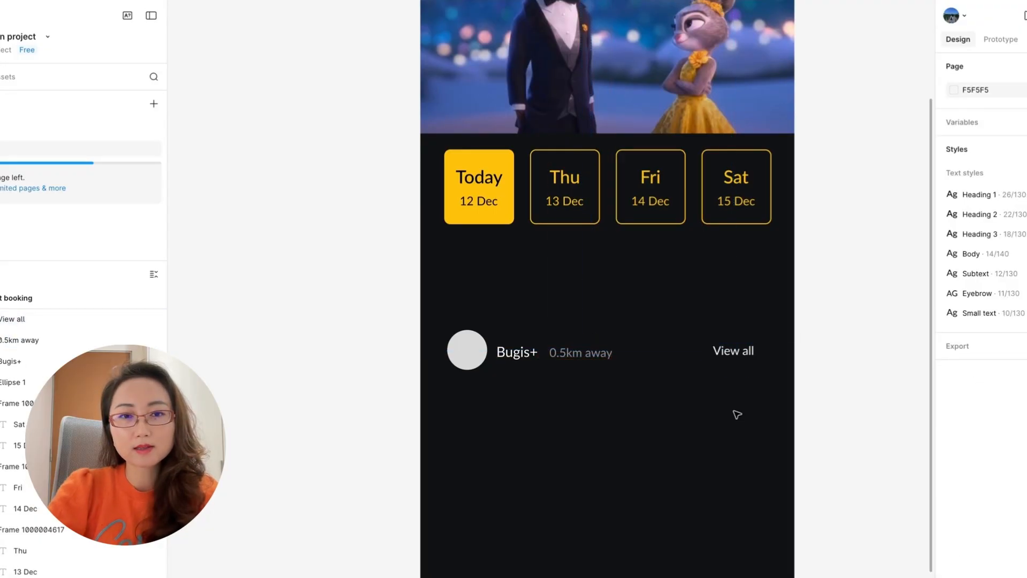
Add the text "2:15 PM" below the Bugis+ row and wrap it in an auto layout frame 98 wide.
key(t)
click(529, 410)
text(2:15 PM)
mouse_move(555, 409)
mouse_down()
mouse_move(479, 413)
mouse_move(551, 413)
mouse_up()
key(shift+a)
click(972, 252)
text(98)
key(Return)
Set the 2:15 PM button's corner radius to 8 and give it a dark grey fill with a grey outline.
click(1024, 392)
text(8)
key(Return)
click(1024, 467)
scroll(866, 509, down, 10)
click(850, 540)
Duplicate the 2:15 PM button beside and below it, and relabel the two copies in its row "4:50 PM" and "7:10 PM".
alt+drag(527, 422, 520, 462)
double_click(601, 413)
text(4:50 PM)
click(644, 412)
key(Escape)
double_click(714, 413)
text(7)
key(BackSpace)
text(1)
click(748, 406)
Change the label of the time button below 2:15 PM to "10:05 PM".
double_click(493, 468)
key(BackSpace)
key(BackSpace)
key(BackSpace)
key(BackSpace)
text(10:05)
click(574, 480)
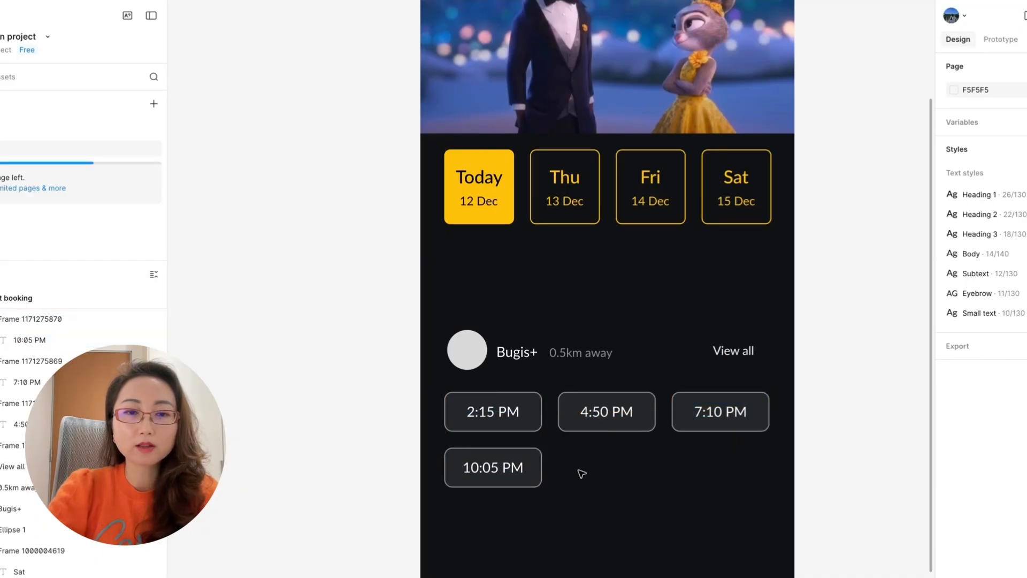
Add the small text "Few seats left" inside the 2:15 PM button, stacked vertically under the time.
key(t)
click(578, 474)
text(Few seat)
drag(510, 405, 510, 405)
click(991, 262)
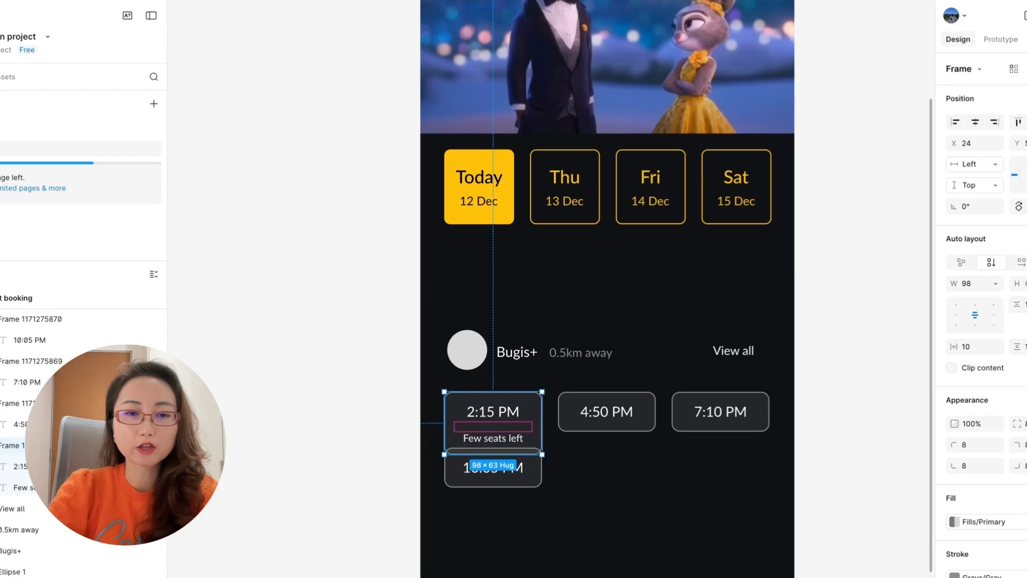
Set the 2:15 PM button's item gap to 0 and vertical padding to 4, and give it a red-orange outline.
click(1024, 304)
text(0)
click(1024, 347)
text(4)
click(955, 576)
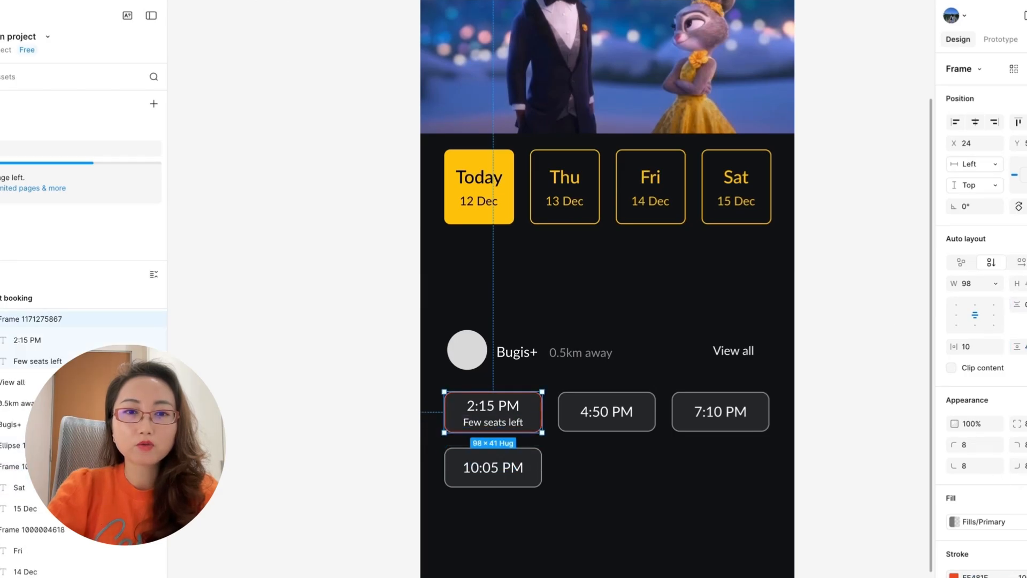
Recolour the 2:15 PM button's fill and text in red-orange to match its outline.
scroll(1004, 534, down, 3)
click(980, 400)
click(720, 471)
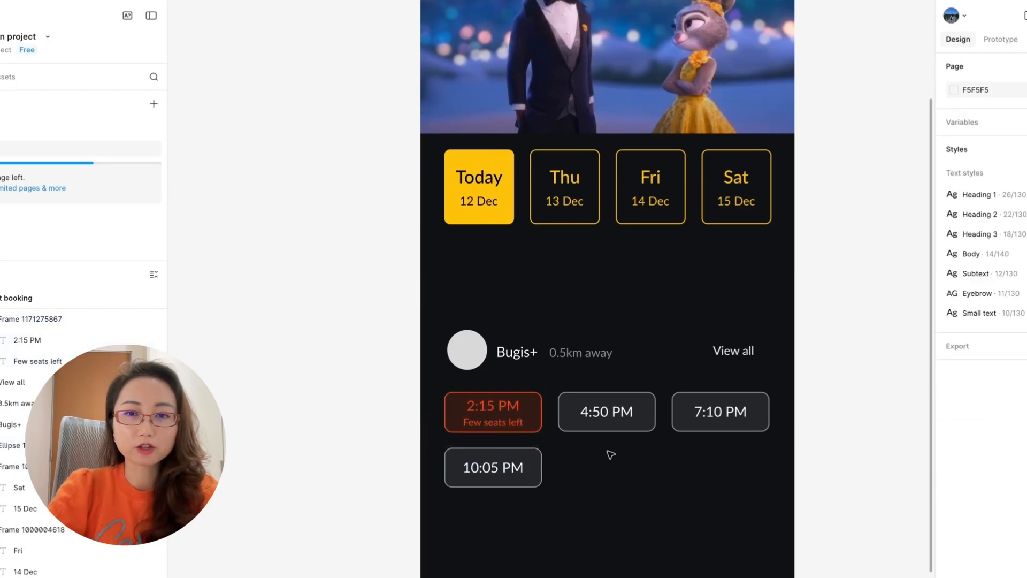
Add a right-pointing chevron after "View all" and wrap both in a horizontal auto layout.
click(733, 353)
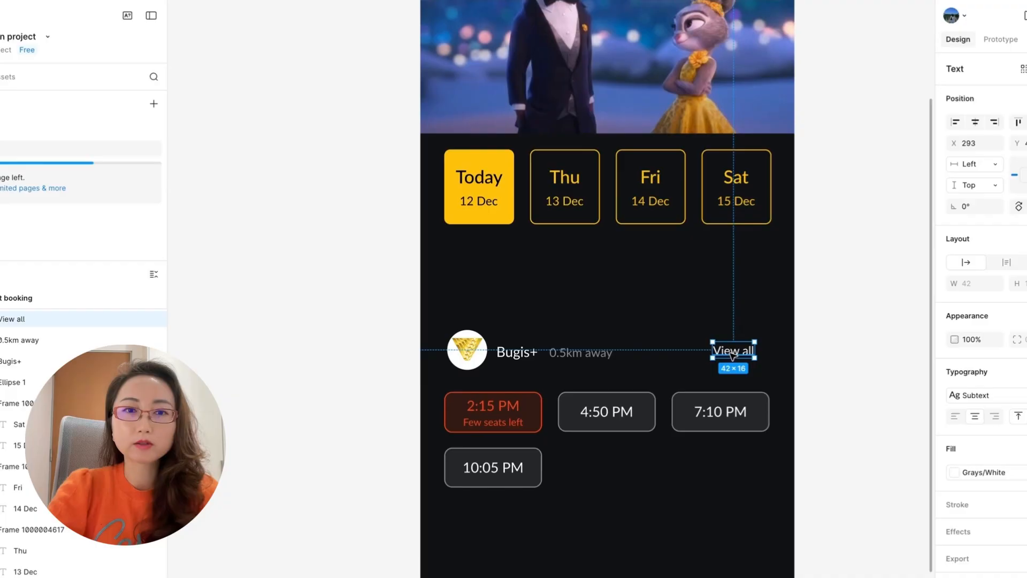
scroll(764, 348, up, 2)
drag(771, 332, 738, 363)
shift+click(697, 363)
key(shift+a)
scroll(723, 367, up, 5)
double_click(695, 367)
click(705, 367)
scroll(770, 368, down, 3)
Group the cinema logo, "Bugis+" and "0.5km away" in a horizontal auto layout with a gap of 8.
click(484, 370)
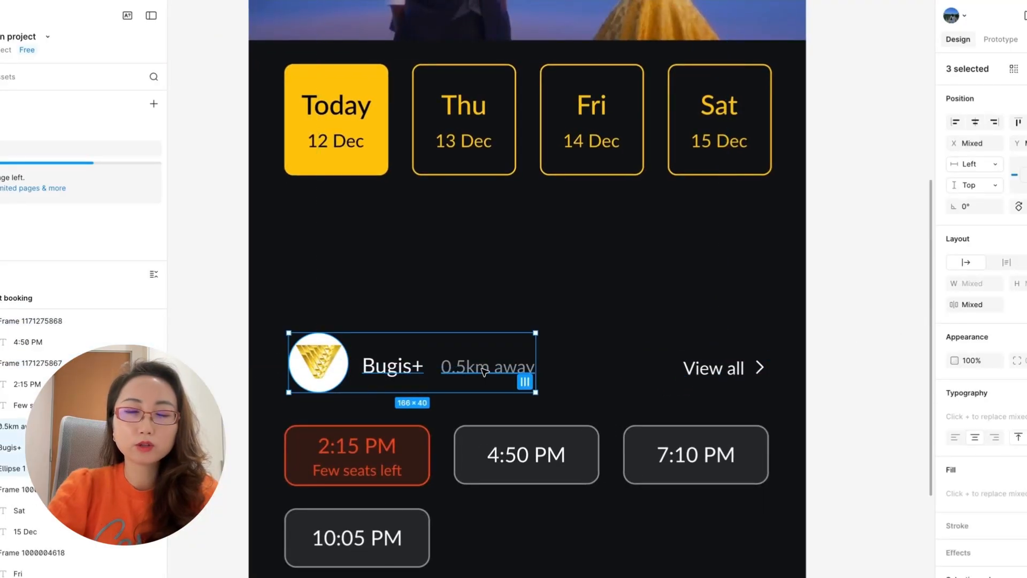
double_click(411, 369)
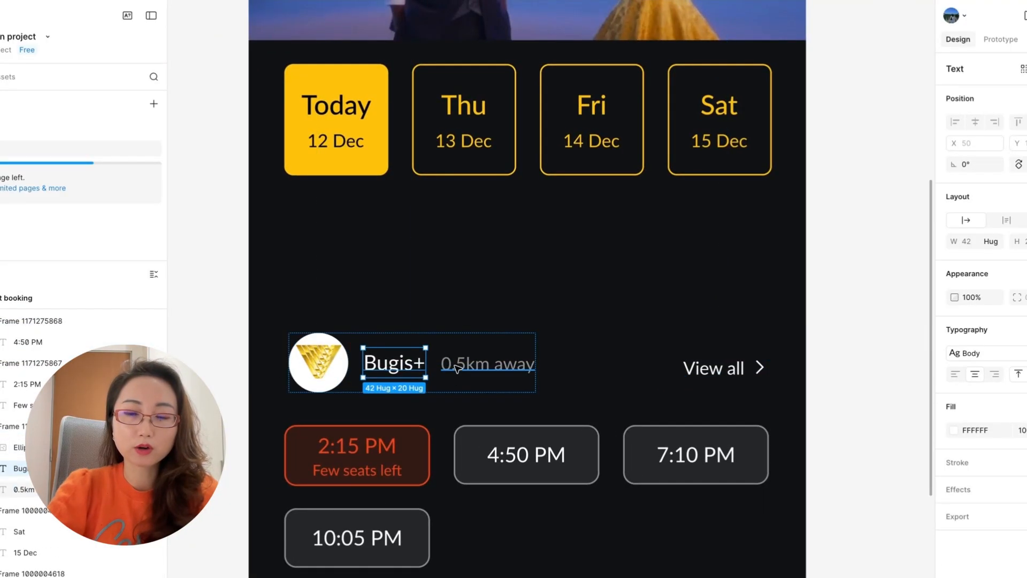
click(458, 370)
click(481, 387)
click(1024, 304)
text(8)
key(Return)
Wrap the Bugis+ details and "View all" in one auto-layout row with horizontal padding of 24.
shift+click(748, 364)
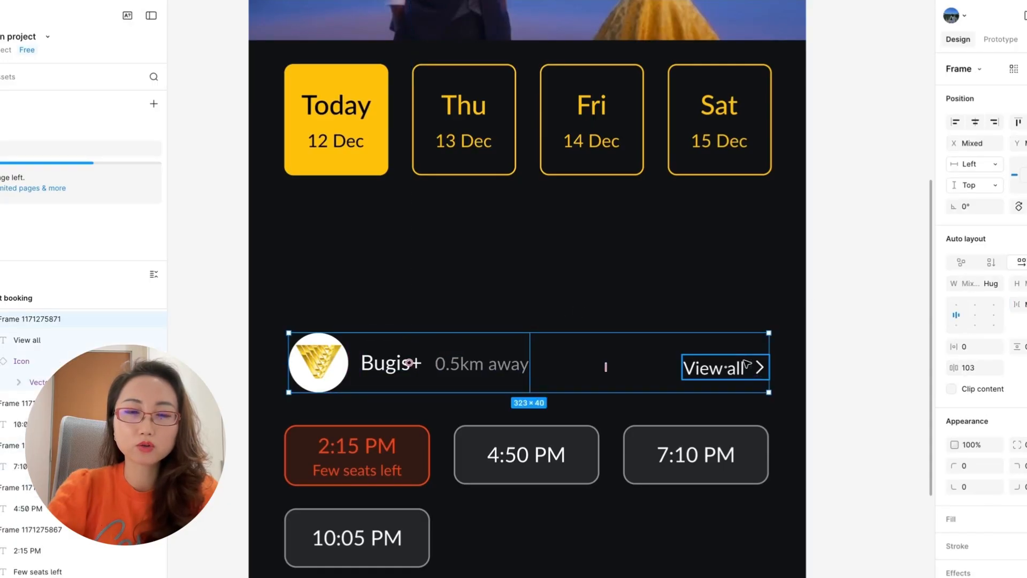
key(shift+a)
click(963, 347)
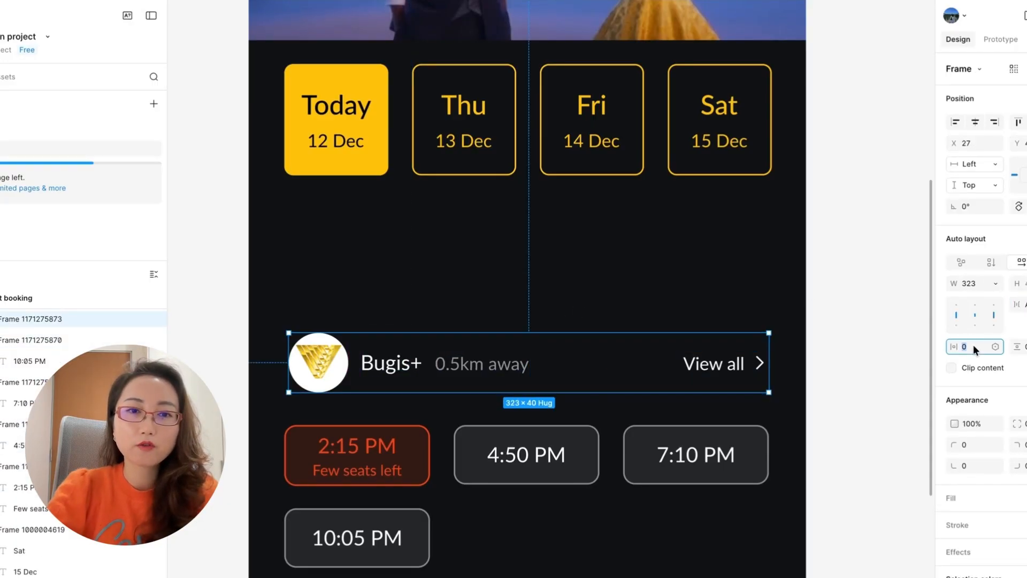
text(24)
key(Return)
Stretch the cinema row across the full screen width by setting its width to 375.
drag(289, 364, 251, 366)
drag(767, 353, 806, 352)
click(969, 283)
text(375)
key(Return)
double_click(761, 365)
key(alt)
click(419, 384)
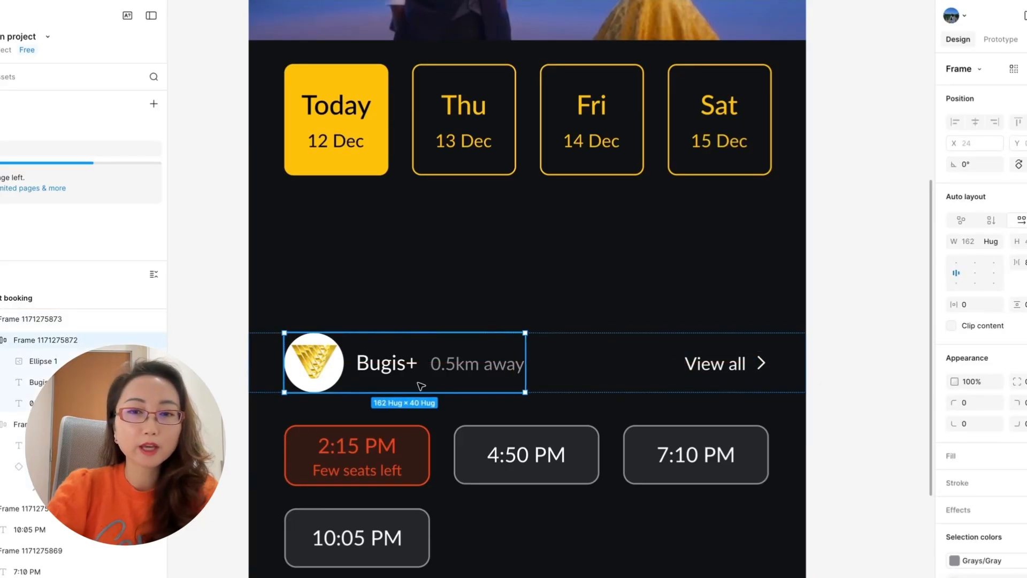
click(633, 355)
click(218, 367)
Duplicate the Bugis+ row with its showtime buttons further down the screen to build the other cinema listings.
scroll(218, 366, down, 3)
scroll(220, 369, down, 3)
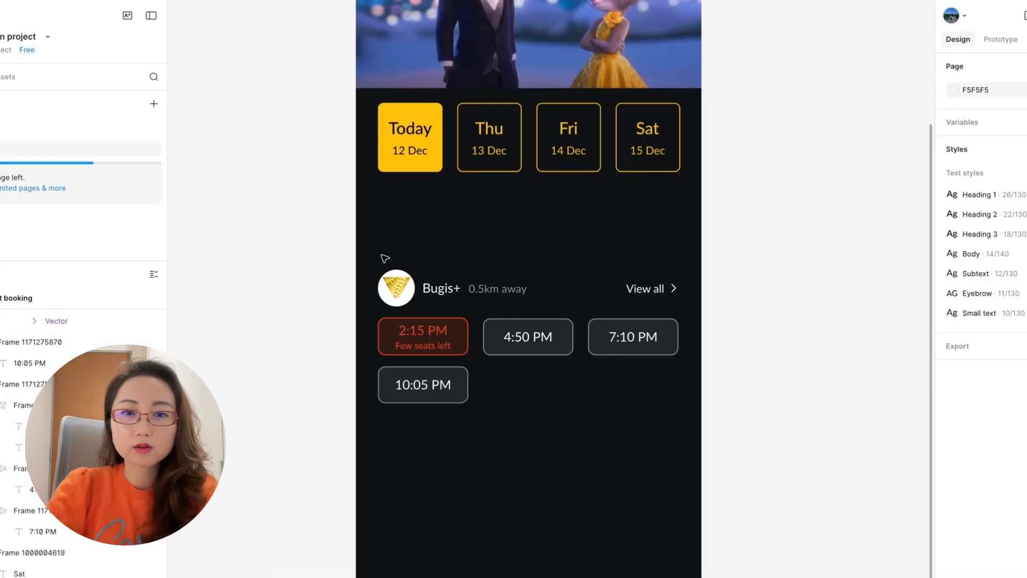
drag(383, 259, 610, 385)
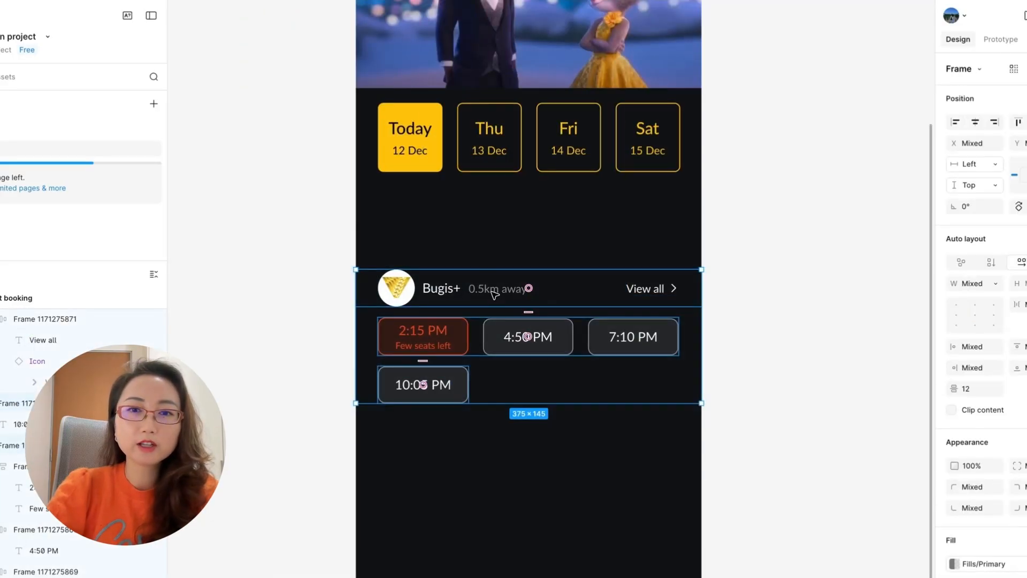
drag(493, 294, 494, 442)
click(314, 406)
click(663, 438)
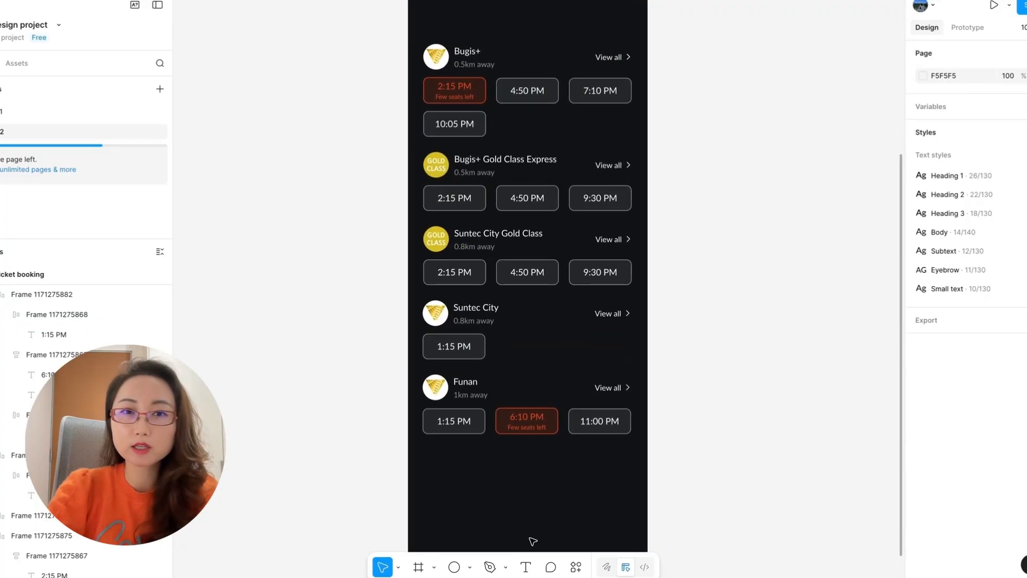
Rename the copied Funan listing "Gemini Funan" and change its showtimes to 2:15 PM with few seats left and 11:00 PM.
click(497, 390)
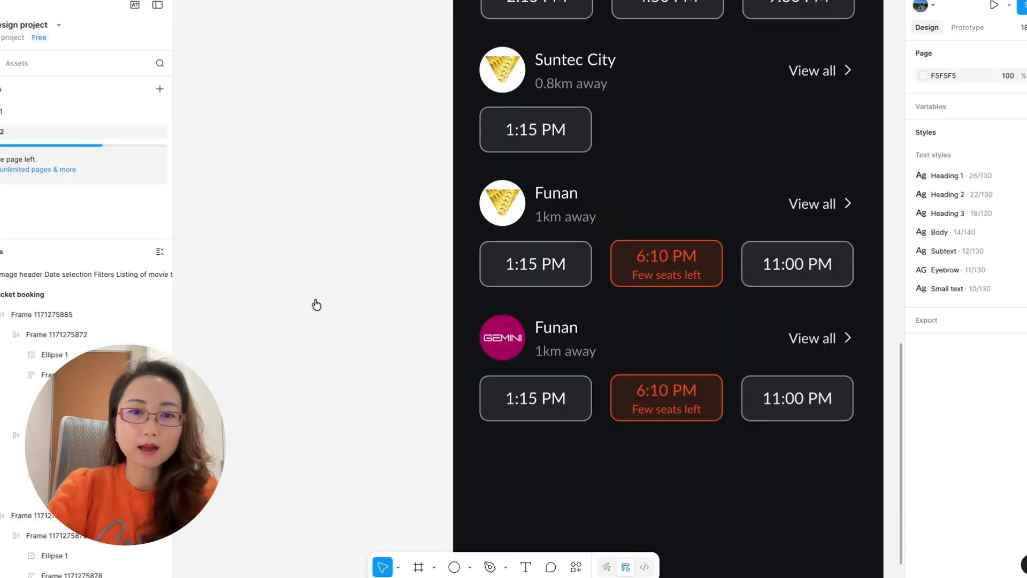
text(Gemini)
click(381, 338)
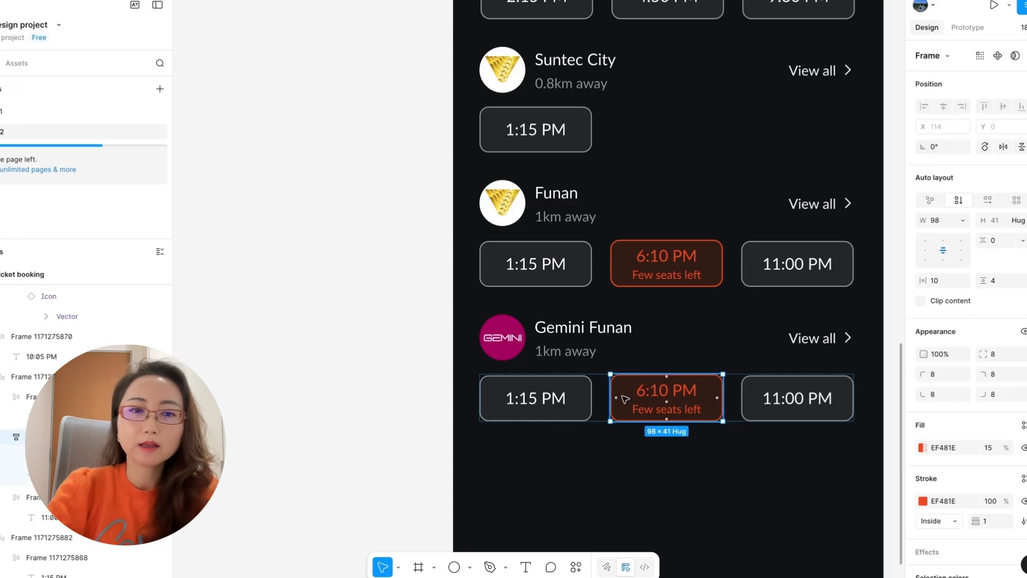
double_click(536, 397)
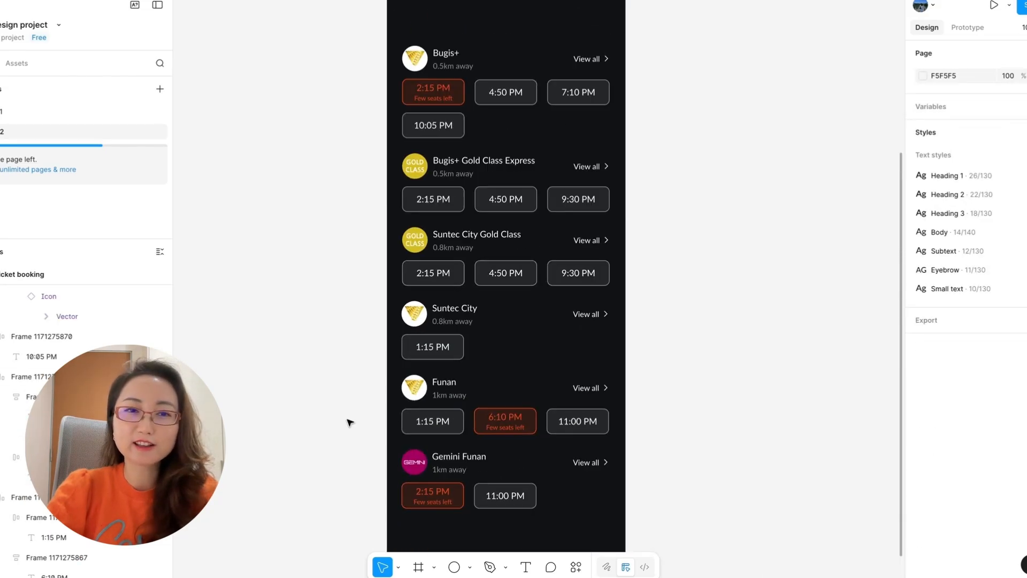
Label the dropdown below the date cards "Sort by distance".
scroll(350, 422, down, 2)
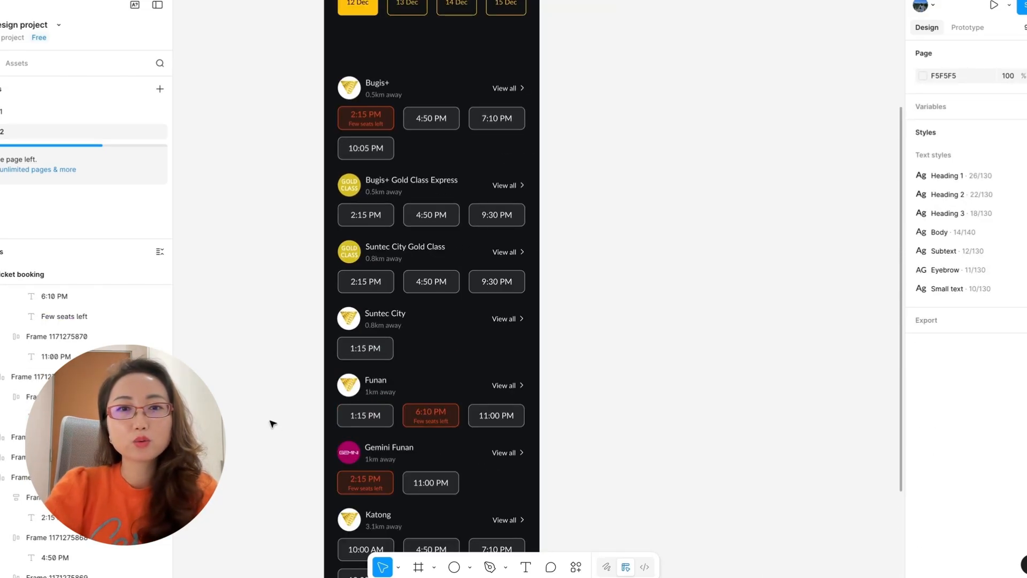
scroll(272, 424, down, 3)
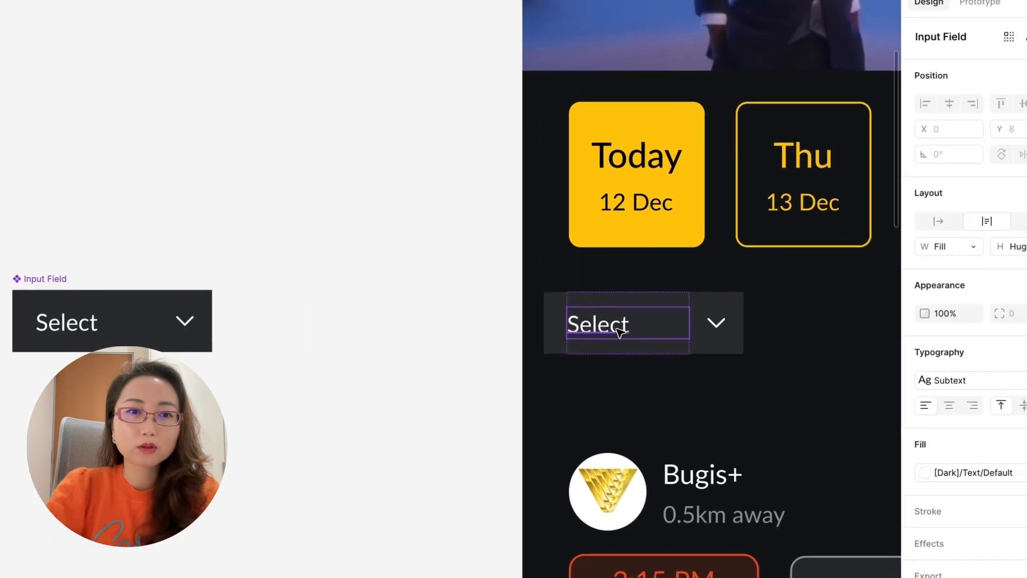
text(Sort )
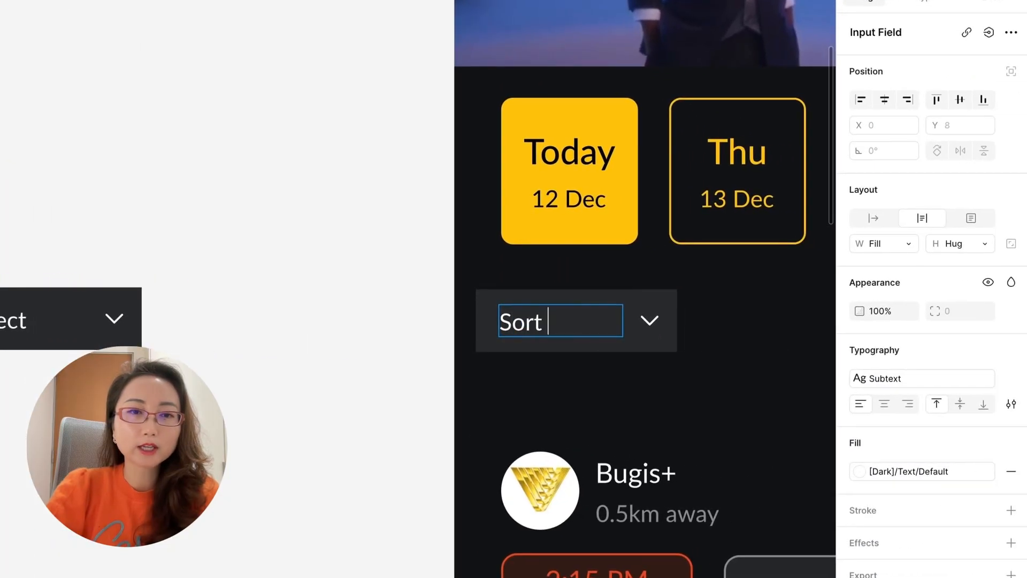
text(by distance)
key(Escape)
Make the "Select" dropdown component's text, container and whole field hug their contents so the sort label fits on one line.
click(22, 321)
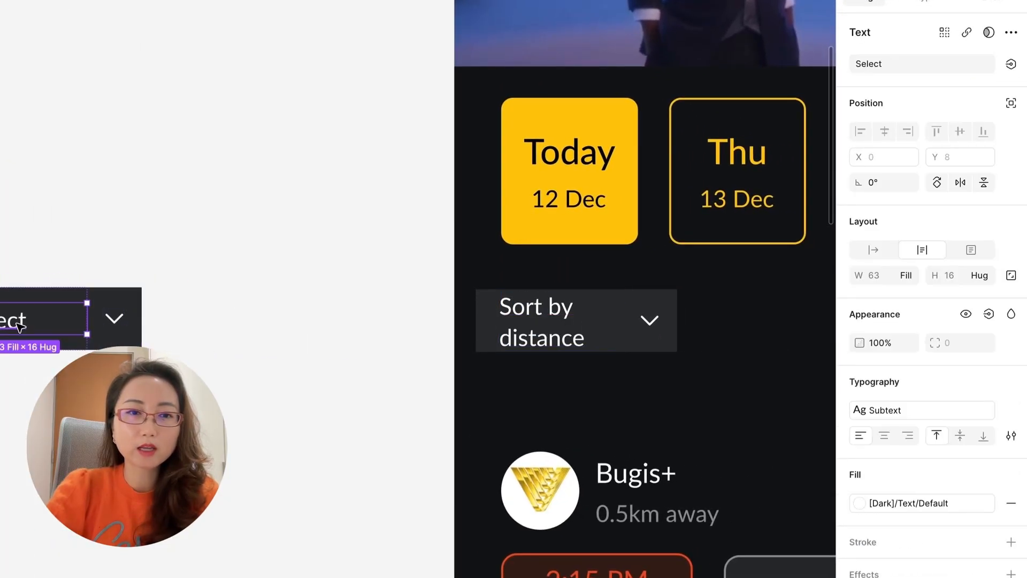
click(905, 276)
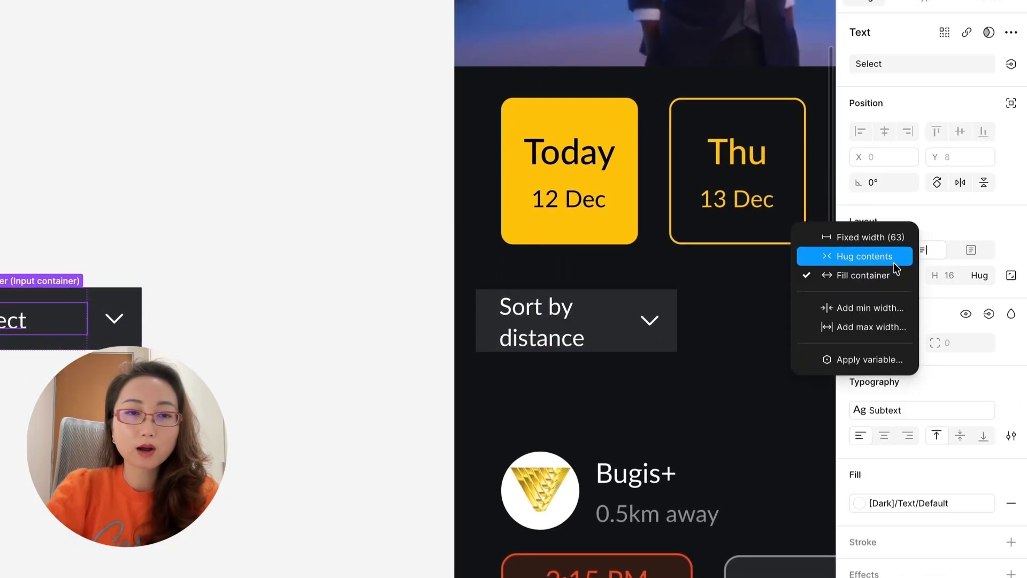
click(890, 255)
click(90, 329)
click(907, 239)
click(890, 223)
click(102, 330)
click(907, 266)
click(892, 285)
click(201, 337)
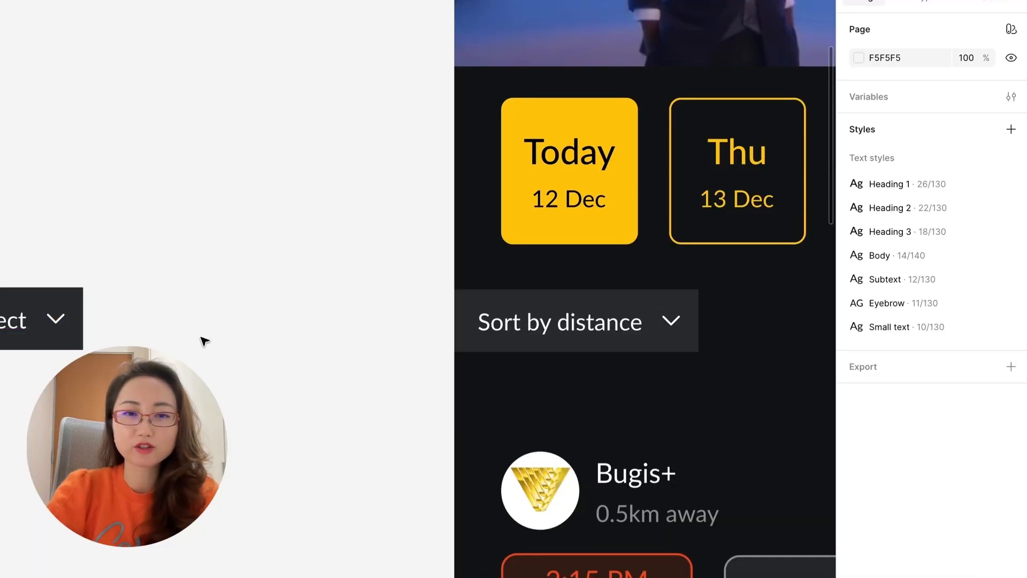
Duplicate the "Sort by distance" dropdown beside the original and relabel the copy "IMAX".
scroll(204, 341, right, 2)
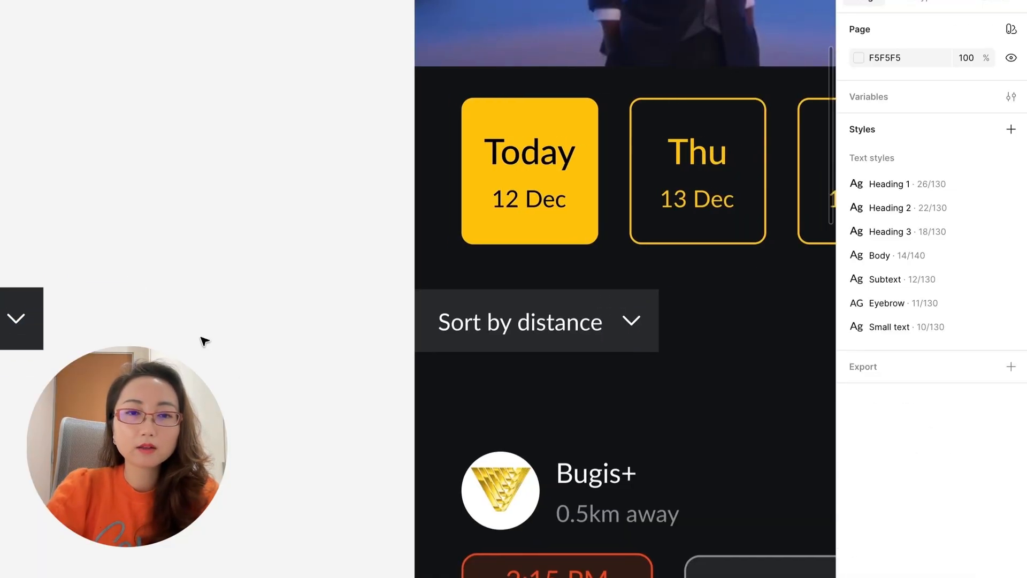
scroll(204, 341, right, 2)
scroll(203, 341, right, 5)
drag(239, 339, 476, 336)
double_click(482, 342)
key(Return)
text(IMAX)
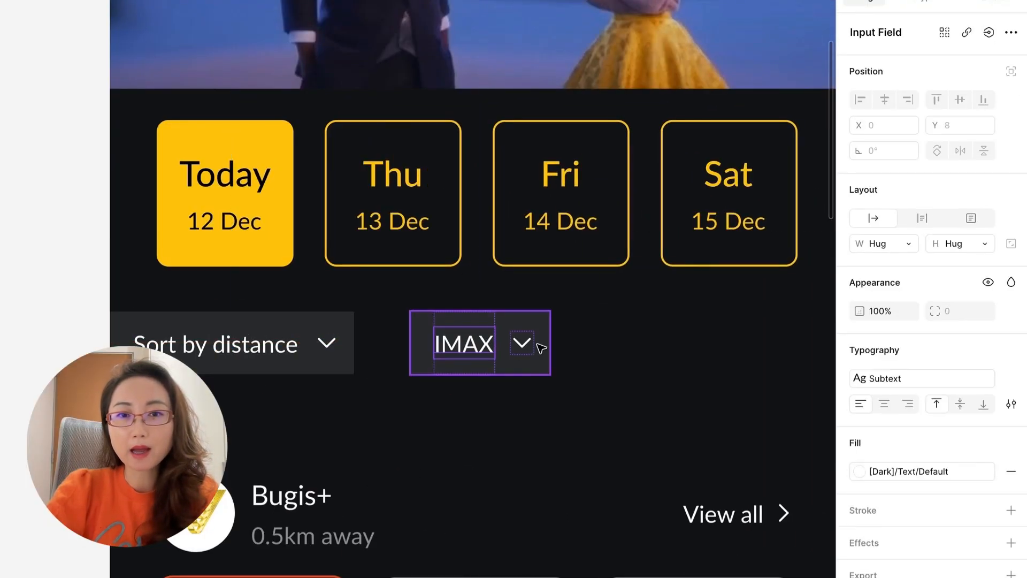
Hide the IMAX filter's chevron and set its right padding to 12.
click(541, 347)
key(ctrl+shift+h)
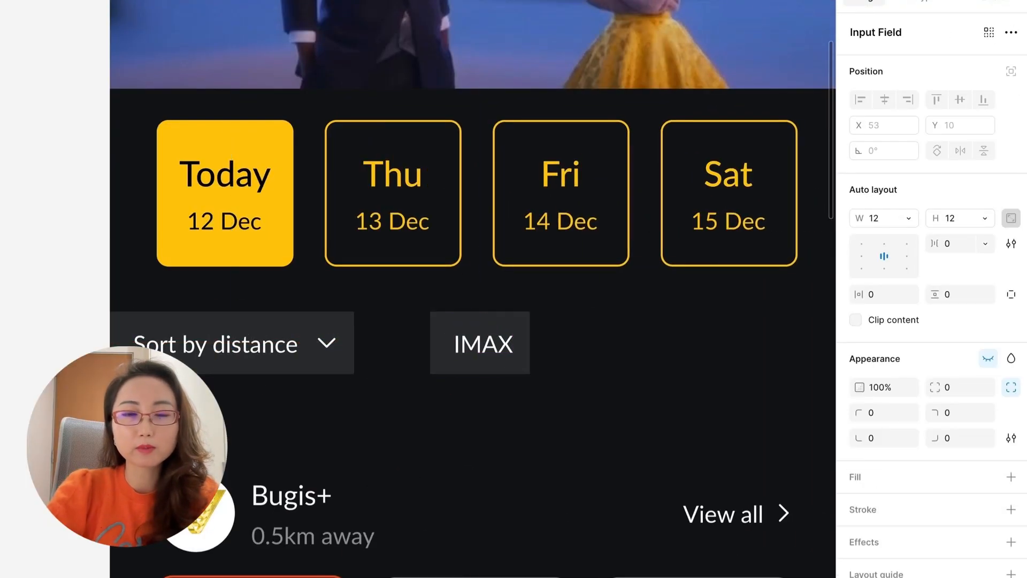
click(524, 330)
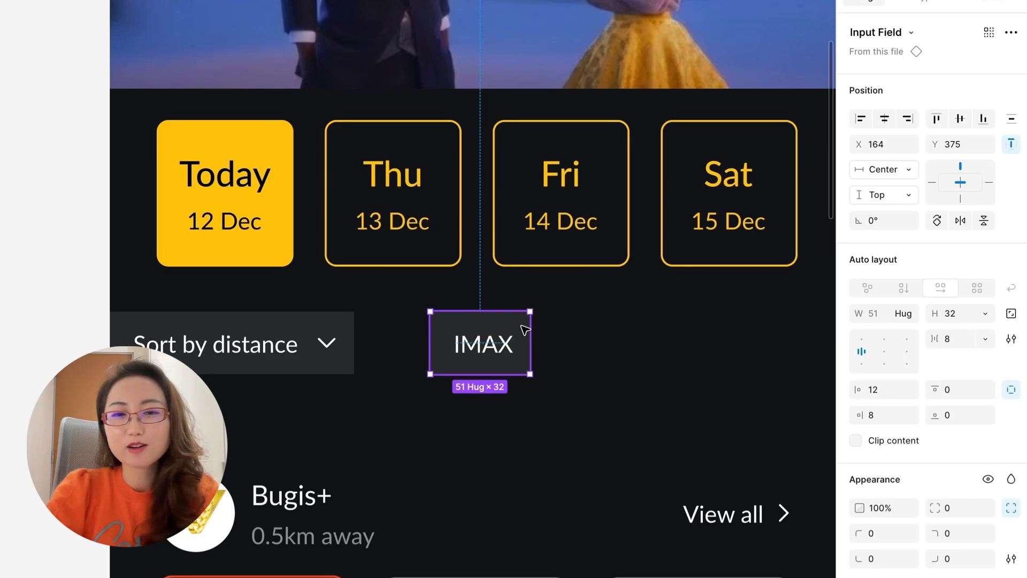
click(874, 416)
text(12)
key(Return)
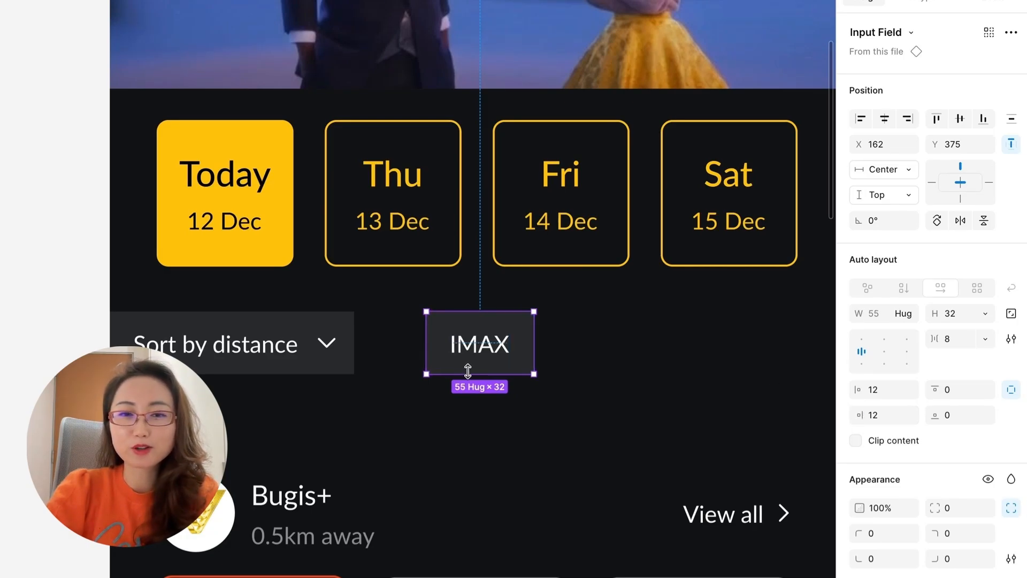
alt+drag(482, 344, 600, 346)
double_click(599, 349)
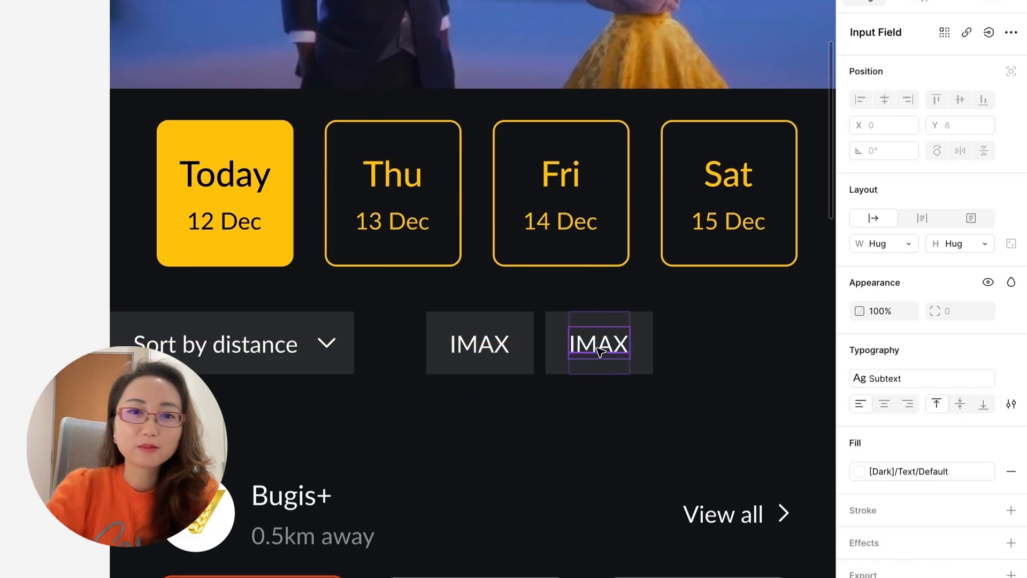
click(641, 348)
key(Delete)
Add two more dropdown copies after the IMAX filter, labelled "Timeslot" and "Facilities".
click(252, 344)
double_click(660, 348)
double_click(660, 349)
alt+drag(252, 344, 830, 358)
text(Timeslot)
click(665, 387)
scroll(772, 348, right, 3)
double_click(661, 348)
double_click(660, 347)
text(Facilities)
click(619, 415)
Combine the four filters into one horizontal auto-layout bar with no gap between them.
scroll(619, 415, left, 2)
click(252, 344)
shift+click(404, 343)
shift+click(563, 344)
shift+click(722, 344)
key(shift+a)
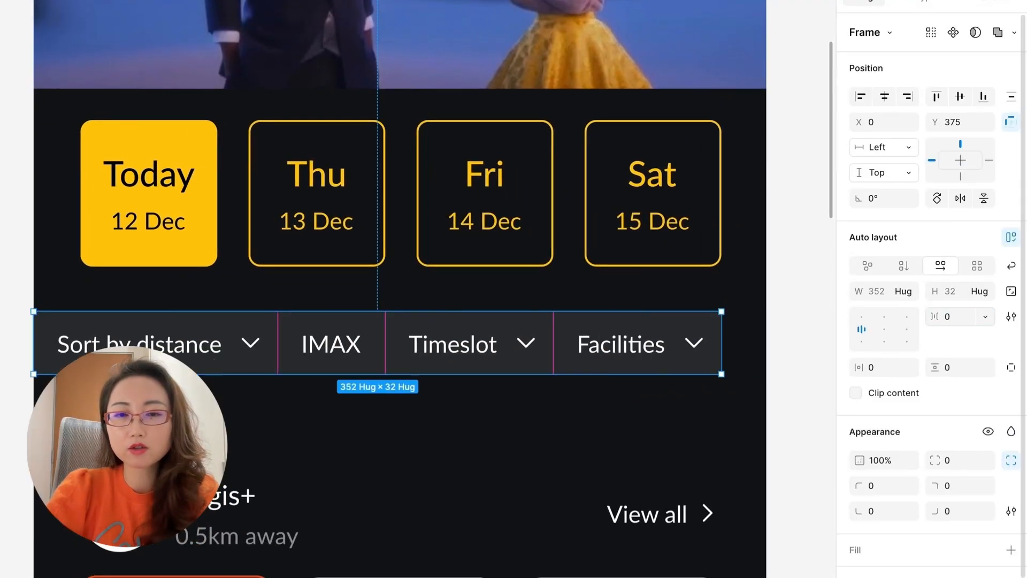
click(591, 396)
Review the sort, IMAX, timeslot and facilities filter screens side by side.
scroll(592, 396, down, 2)
scroll(432, 327, up, 2)
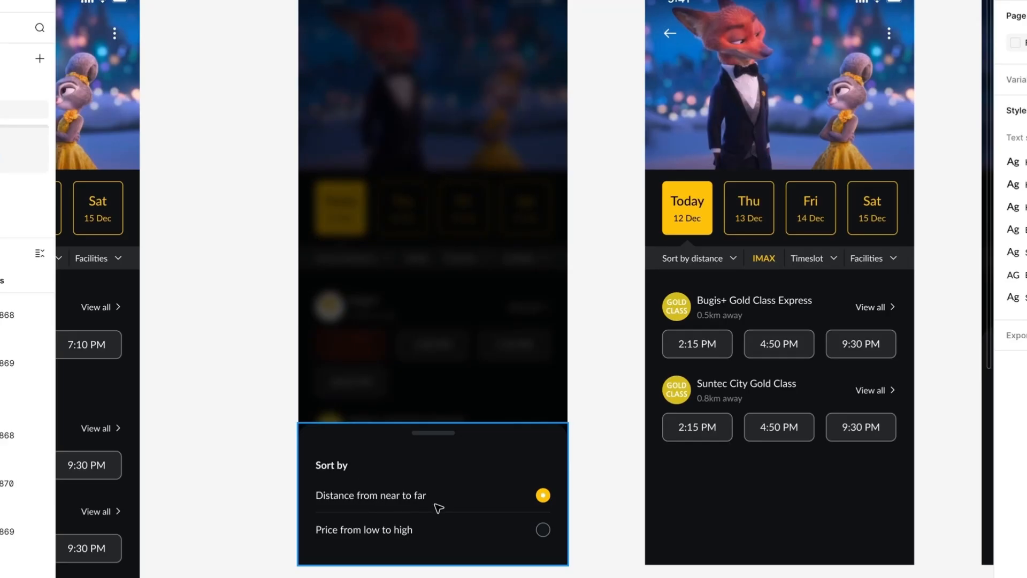
scroll(438, 508, right, 5)
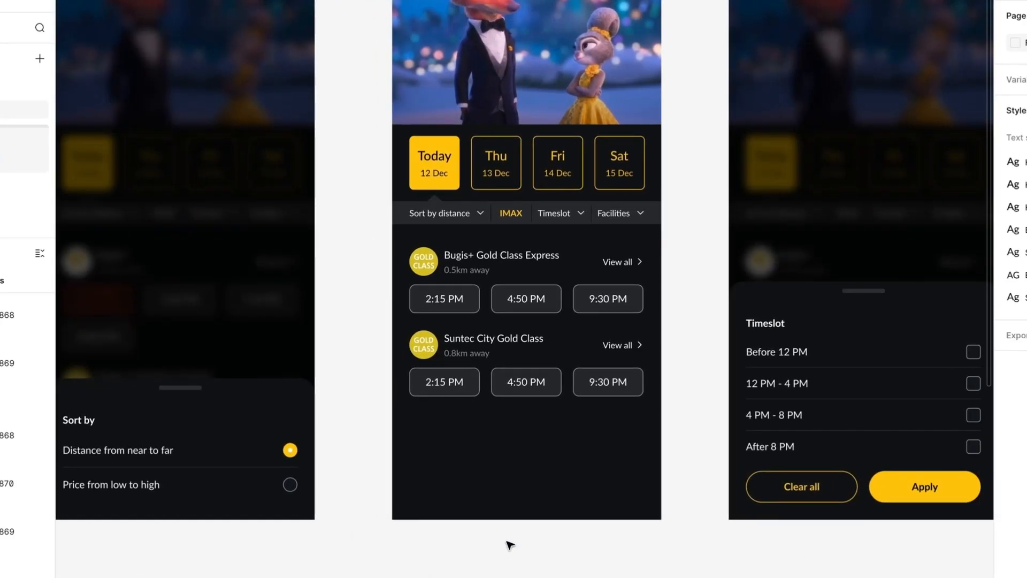
scroll(510, 545, right, 4)
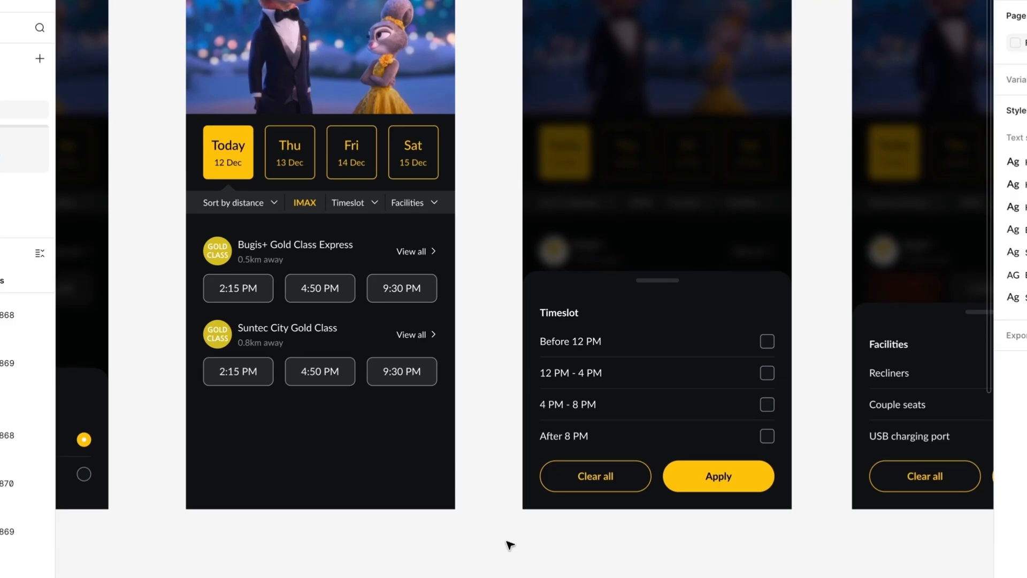
scroll(509, 545, right, 2)
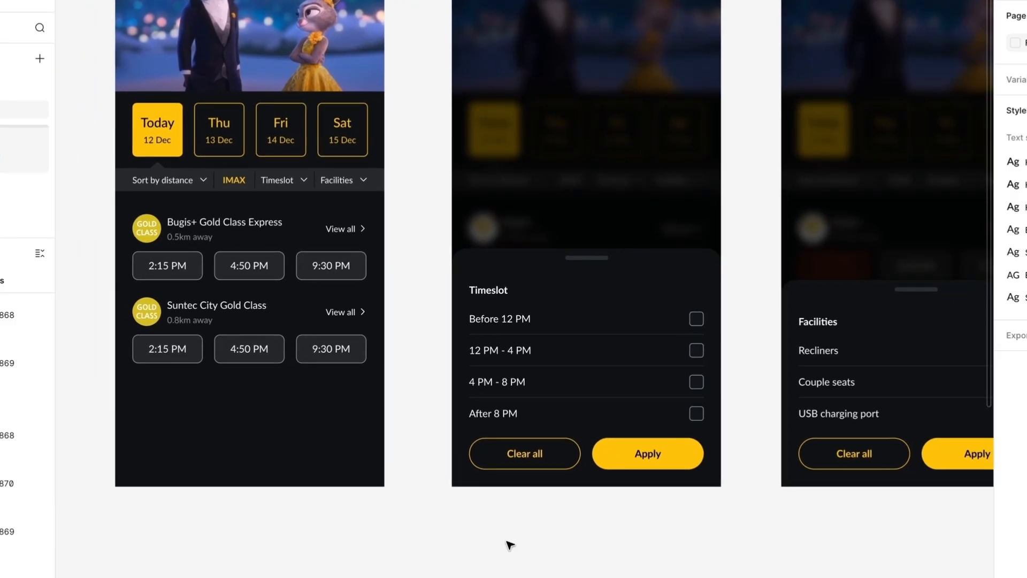
scroll(509, 544, right, 5)
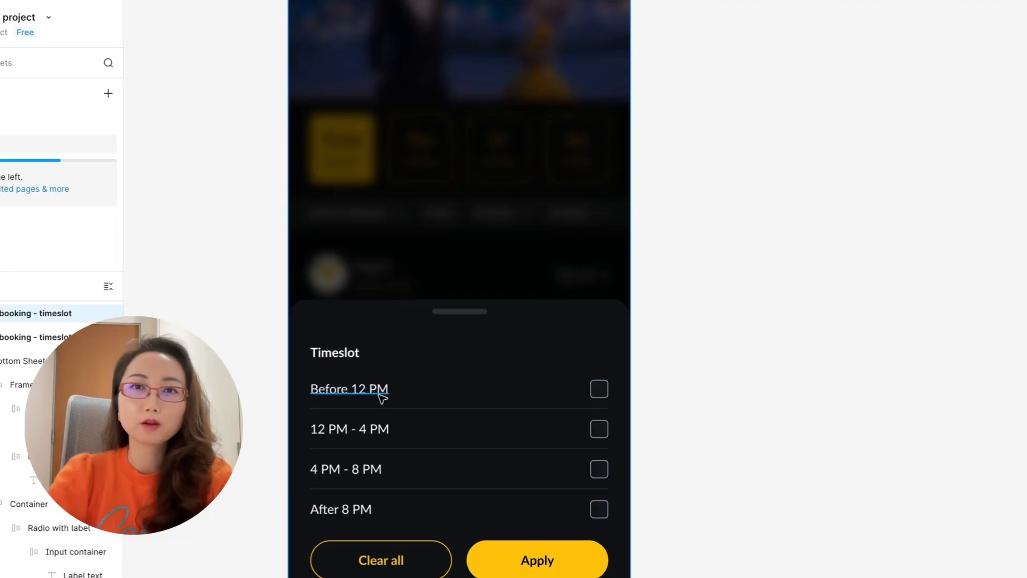
Set the "Before 12 PM" checkbox to its checked state and fill it with the Apply button's yellow.
click(381, 394)
click(598, 391)
click(1026, 256)
click(1026, 375)
click(896, 528)
click(589, 572)
click(688, 437)
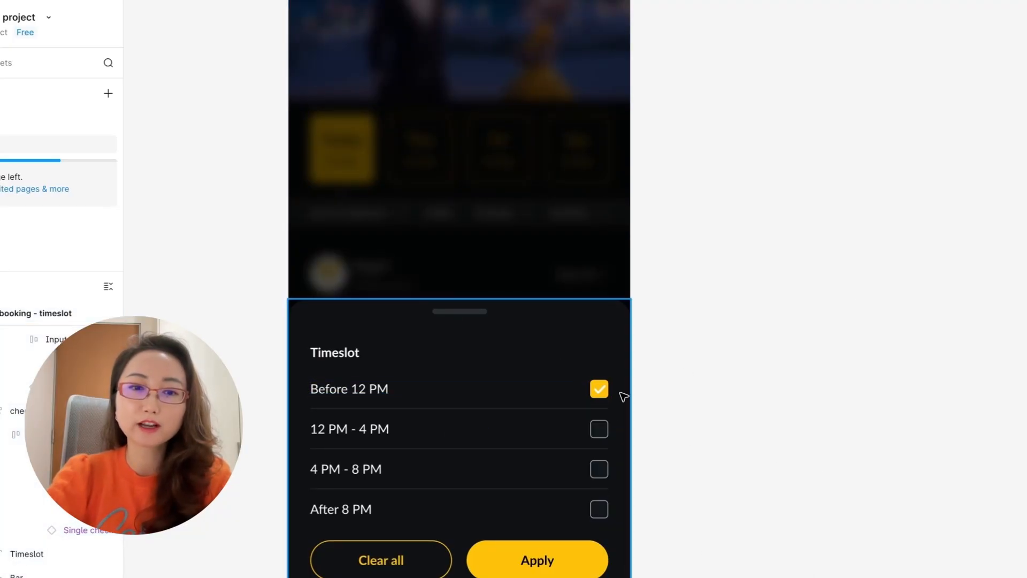
Recolour the tick in the "Before 12 PM" checkbox with the sheet's dark background colour.
super+click(599, 390)
click(1026, 374)
click(895, 527)
click(577, 337)
click(645, 376)
scroll(644, 376, down, 2)
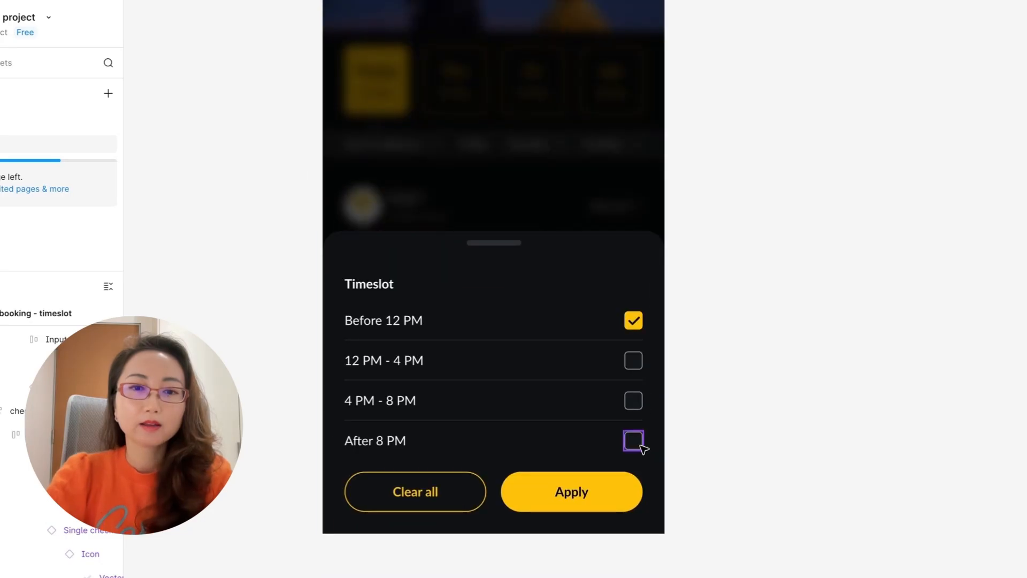
Set the "After 8 PM" checkbox to checked, with the same yellow fill and dark tick as "Before 12 PM".
super+click(641, 447)
click(1026, 257)
click(1026, 375)
click(896, 528)
click(632, 326)
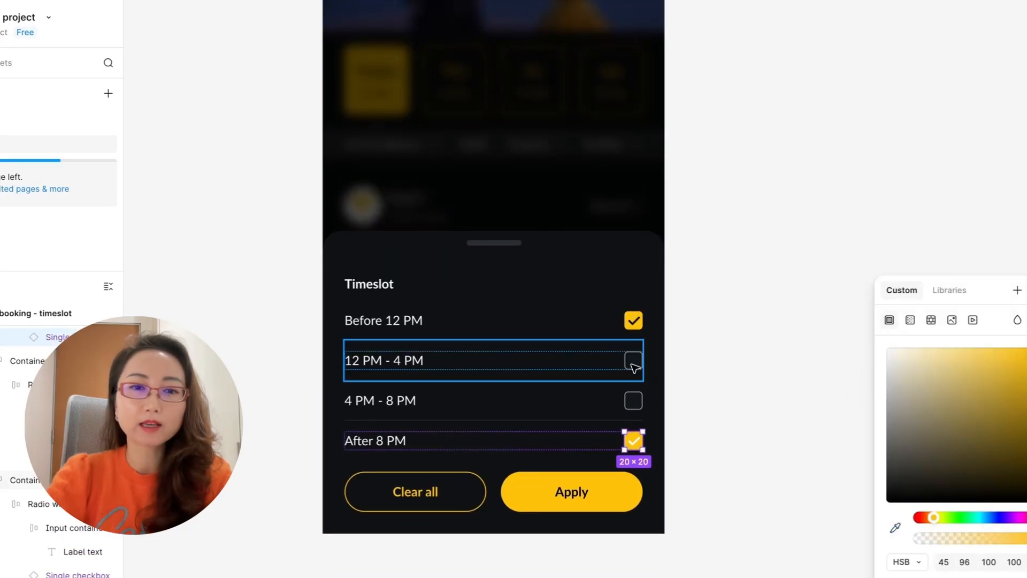
super+click(633, 440)
click(1026, 374)
click(895, 527)
click(686, 355)
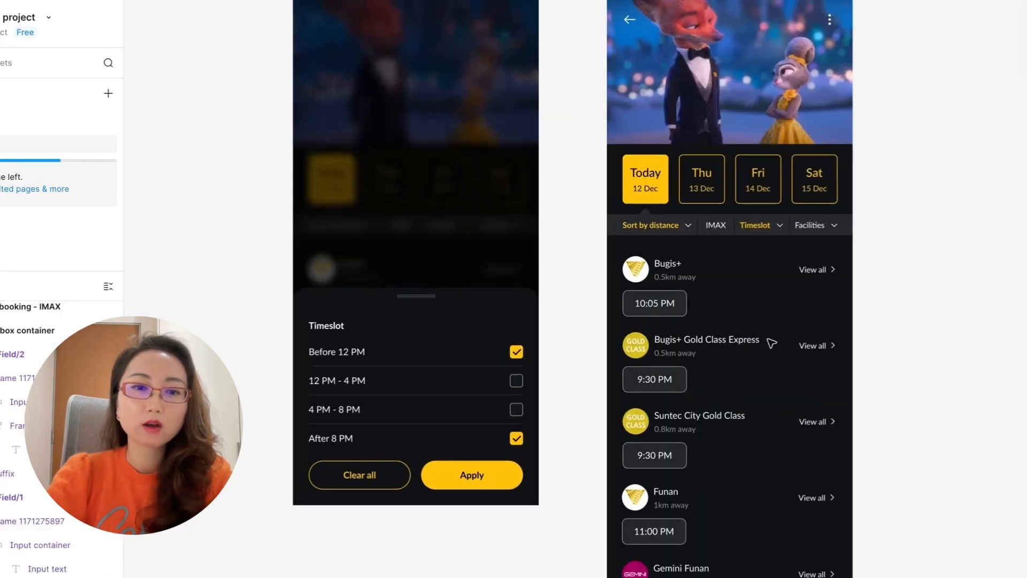
Place a circled "2" count badge beside the "Timeslot" label in the filtered results screen.
scroll(770, 341, up, 5)
super+click(715, 294)
key(super+v)
super+click(693, 301)
key(Delete)
super+double_click(665, 310)
text(Timeslot)
key(Escape)
Style the active "Timeslot" filter label and its count badge in bold yellow.
key(super+b)
key(super+b)
click(1026, 374)
click(895, 530)
click(395, 241)
click(378, 271)
super+click(681, 303)
key(super+b)
click(984, 327)
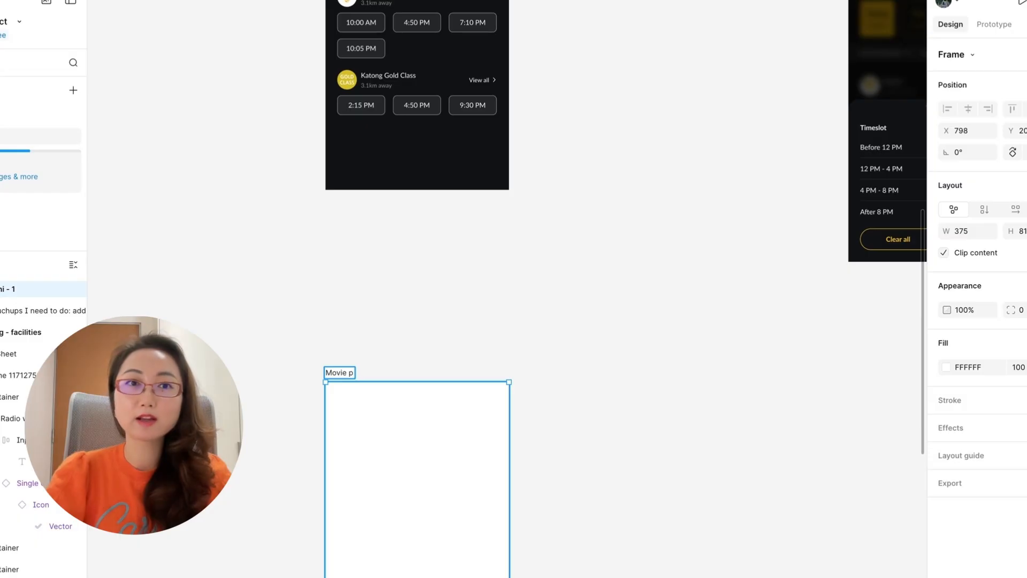
Name the new screen's frame "Movie theater page".
key(BackSpace)
text(theater page)
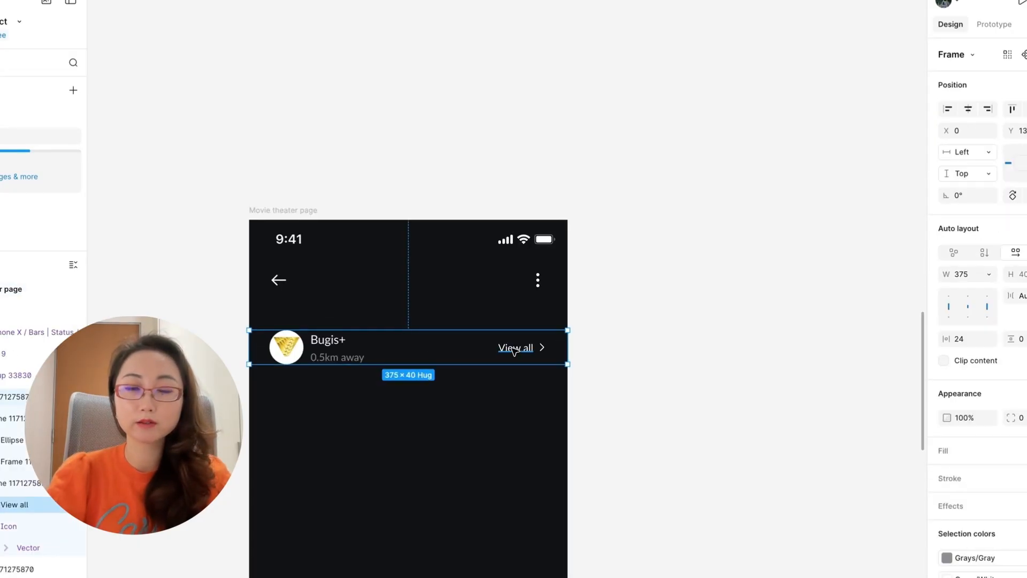
Remove the "View all" link and its arrow from the Bugis+ row and move the row up closer to the header.
super+click(513, 347)
click(7, 484)
key(Delete)
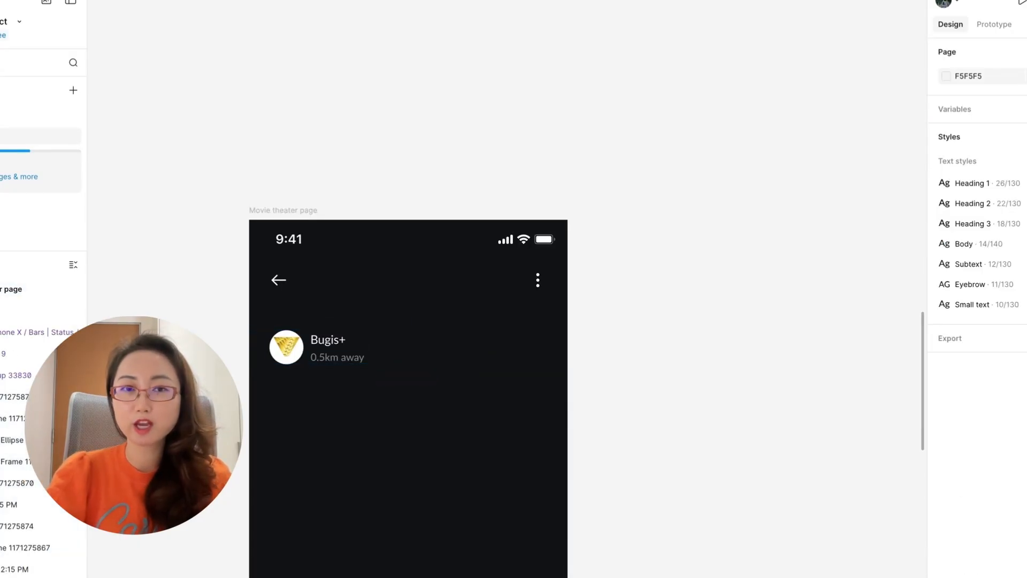
drag(374, 356, 378, 340)
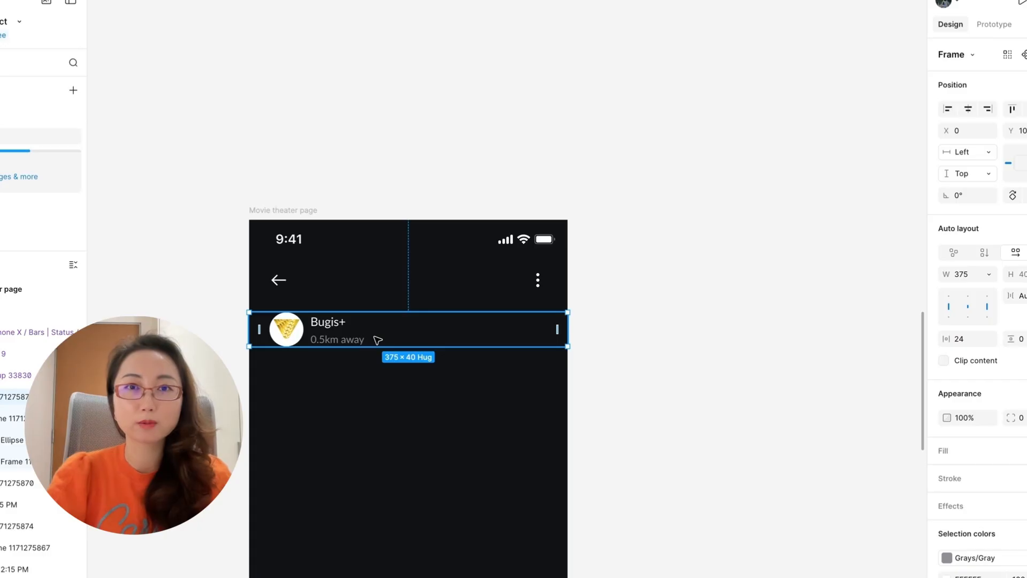
scroll(377, 340, up, 2)
click(369, 321)
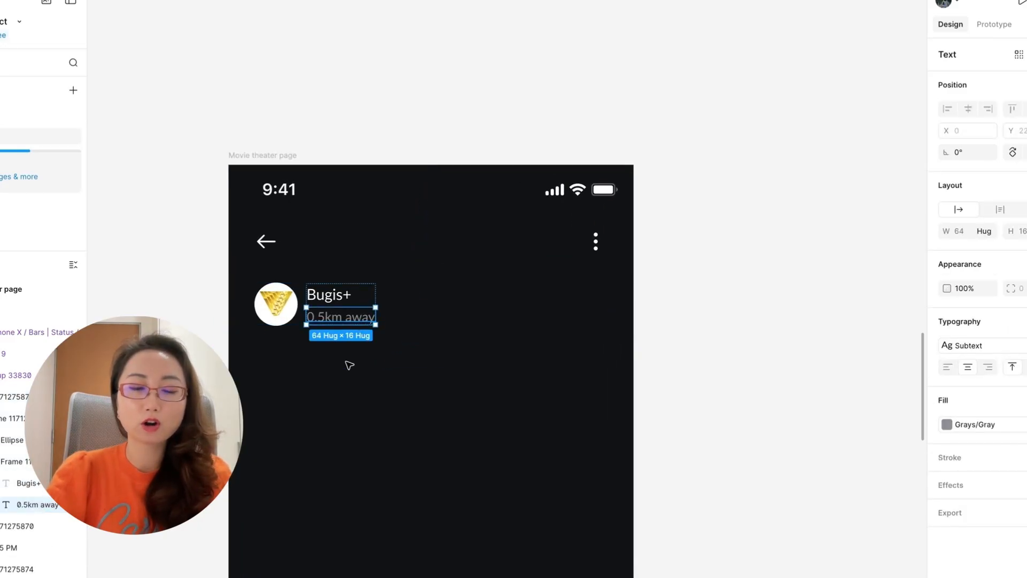
key(Escape)
Start a content note beside the "Movie theater page" frame with the lines "Theater address" and "Description".
scroll(349, 365, left, 5)
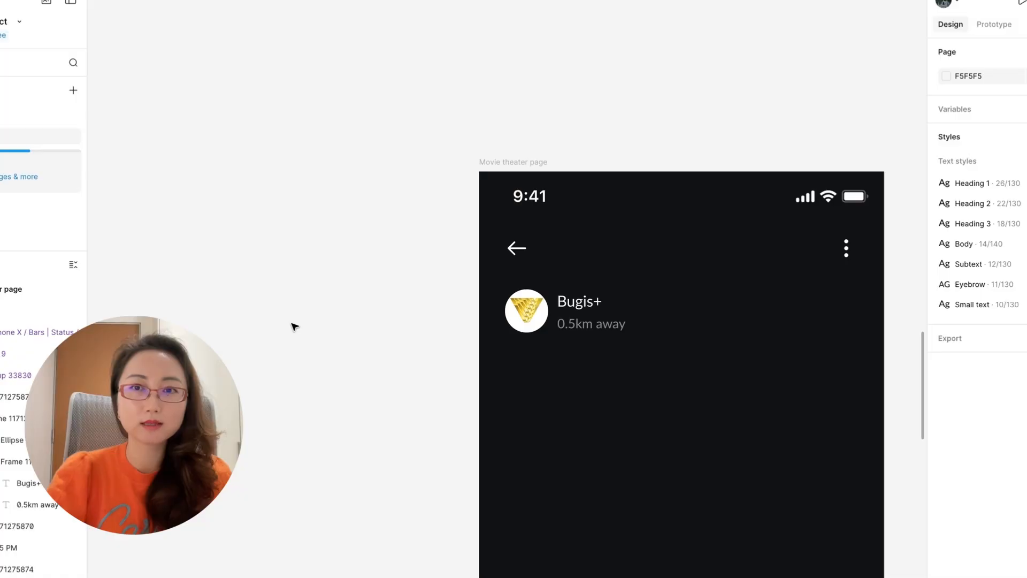
click(208, 263)
text(Theater)
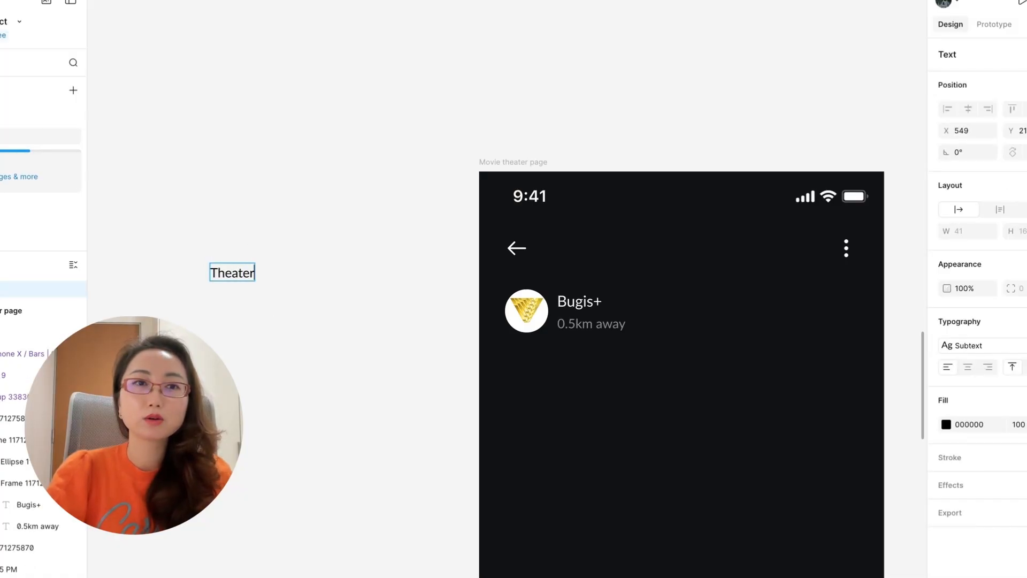
text( address)
key(Return)
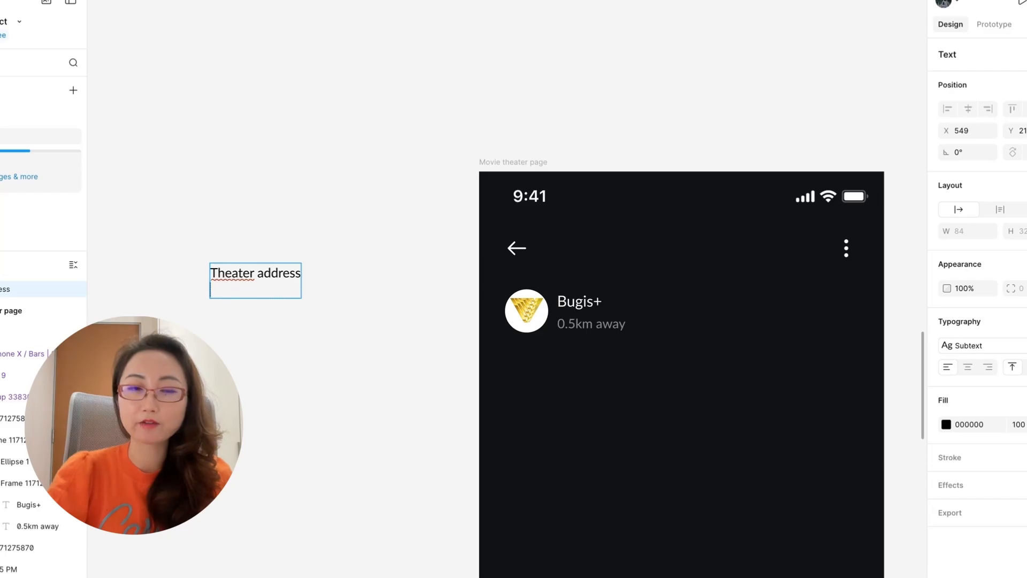
text(Descriptio)
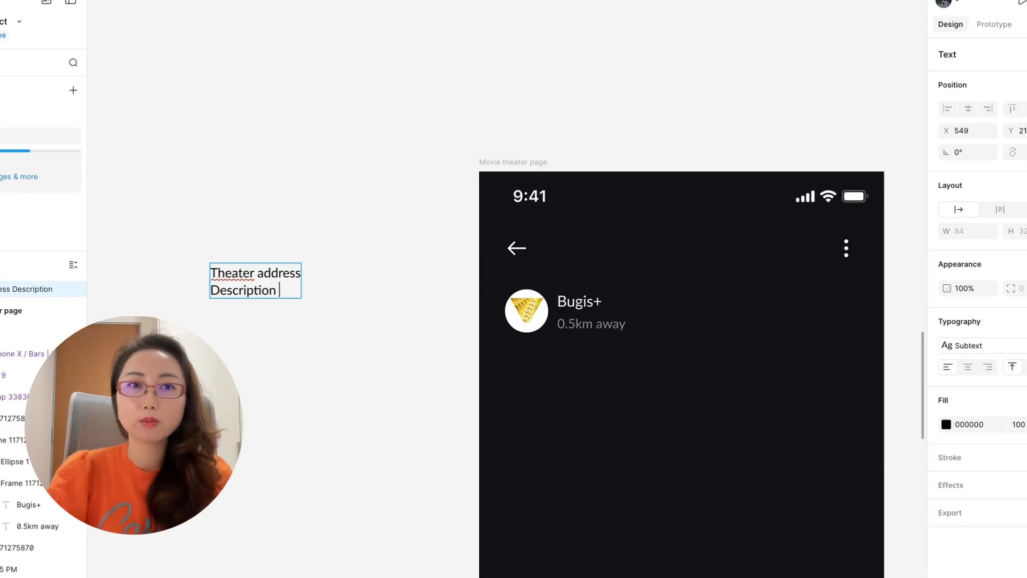
text(n)
key(Return)
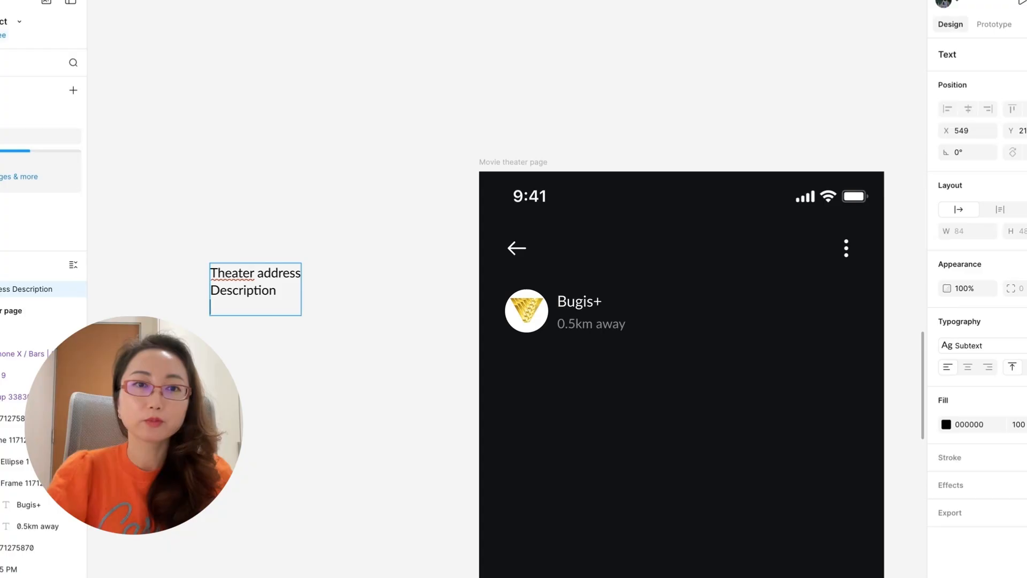
Add the lines "Date selector", "List of movies and timing" and "Facilities" below "Description" in the content note.
text(List of movies and timing)
click(281, 290)
key(Return)
text(Date se)
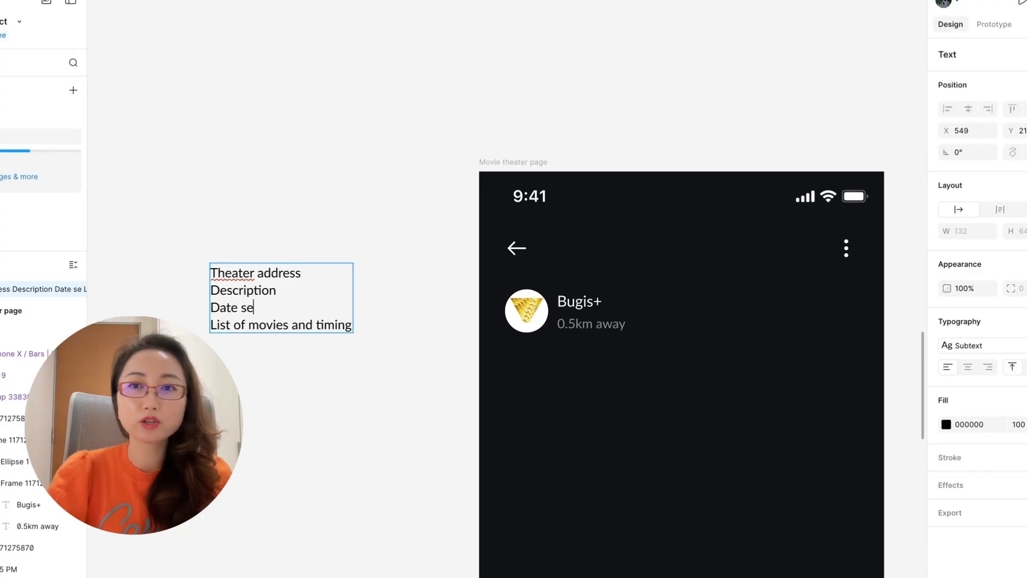
text(lector)
click(353, 326)
key(Return)
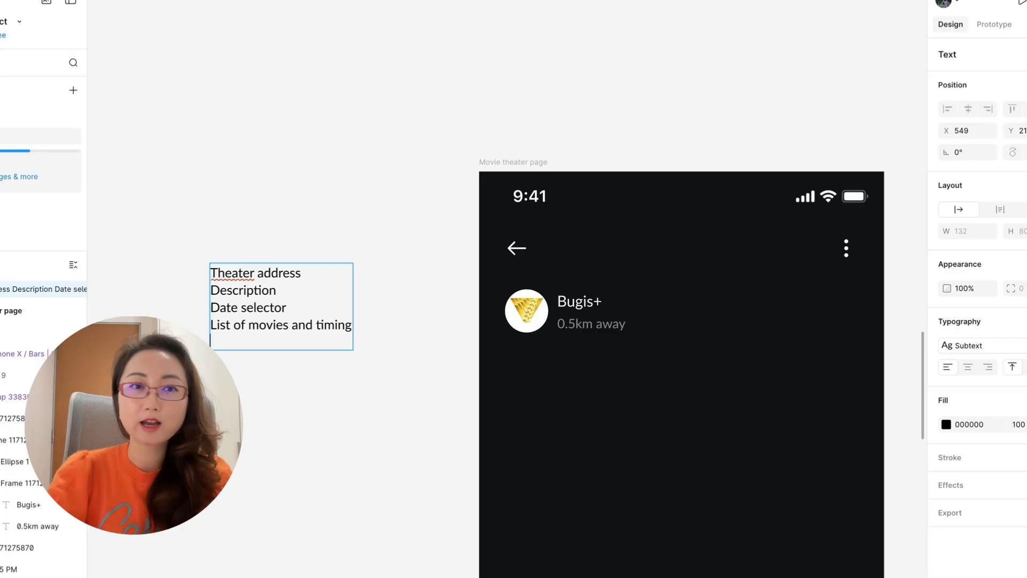
text(Facilities)
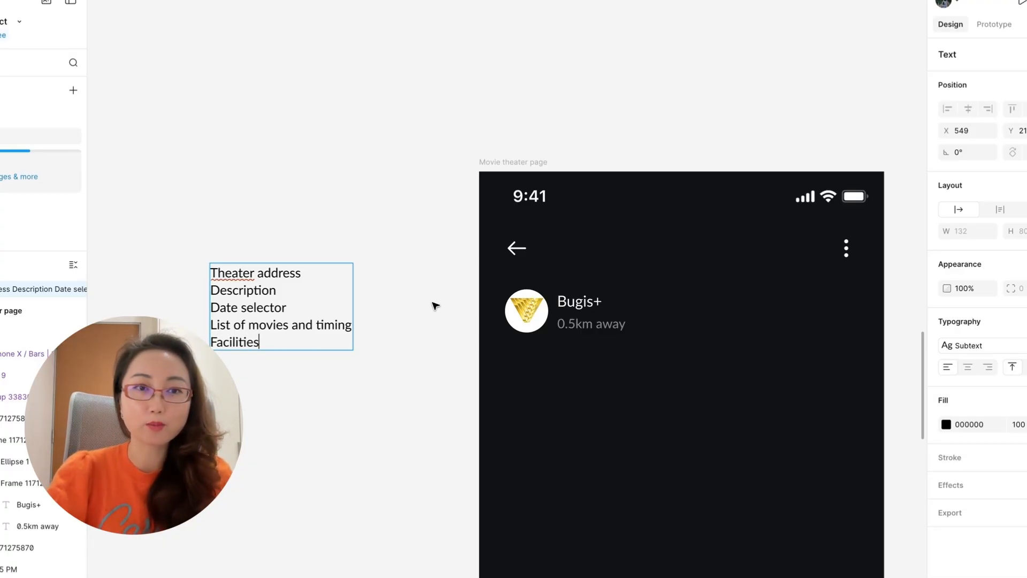
key(Escape)
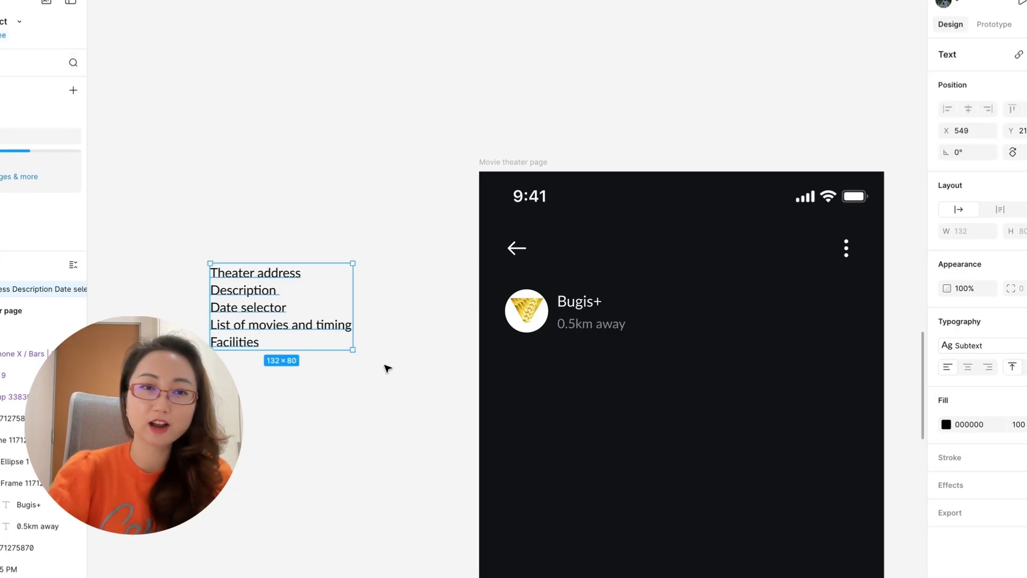
key(Escape)
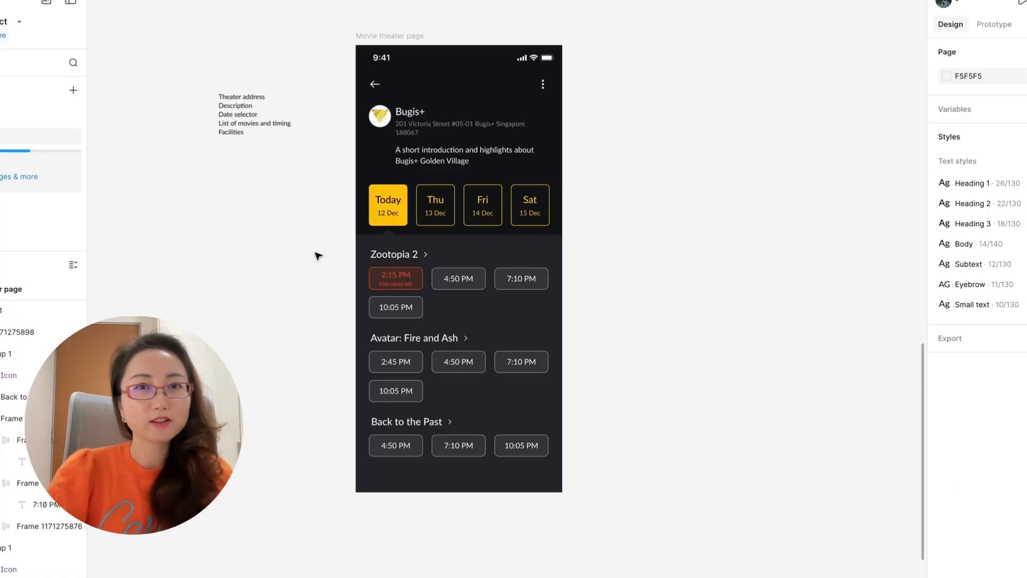
Replace the placeholder theater introduction with "Modern cinema in Bugis+ mall, with reclining seats and USB ports for charging".
scroll(318, 255, up, 2)
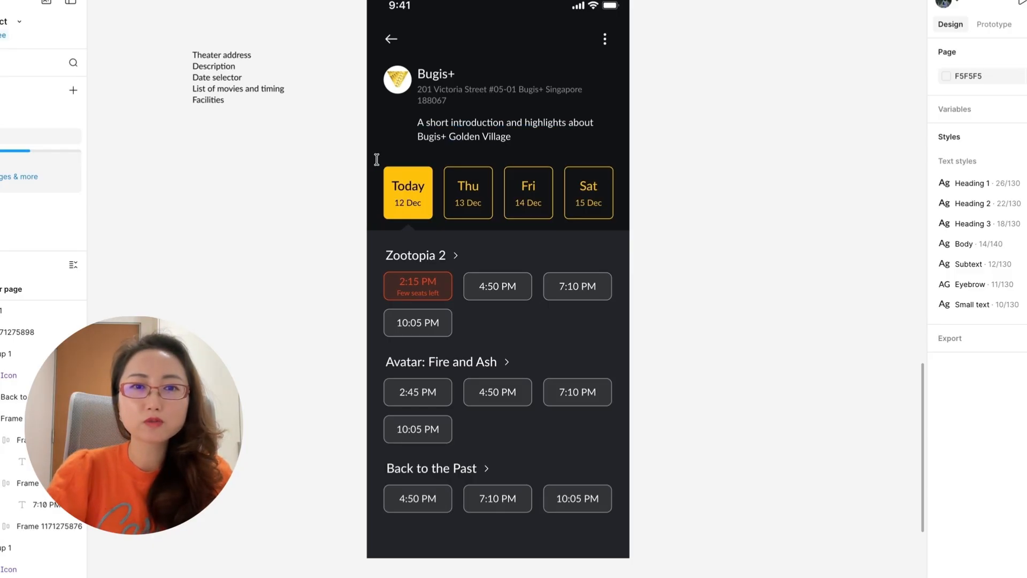
double_click(460, 129)
text(Modern cinema in)
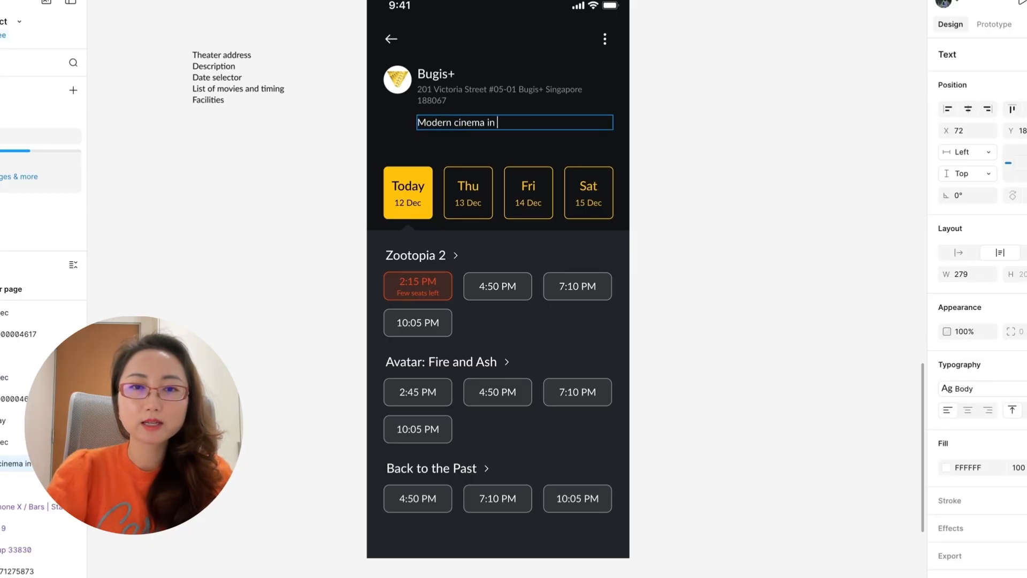
text( Bugis+ mall, with reclining seats and USB ports)
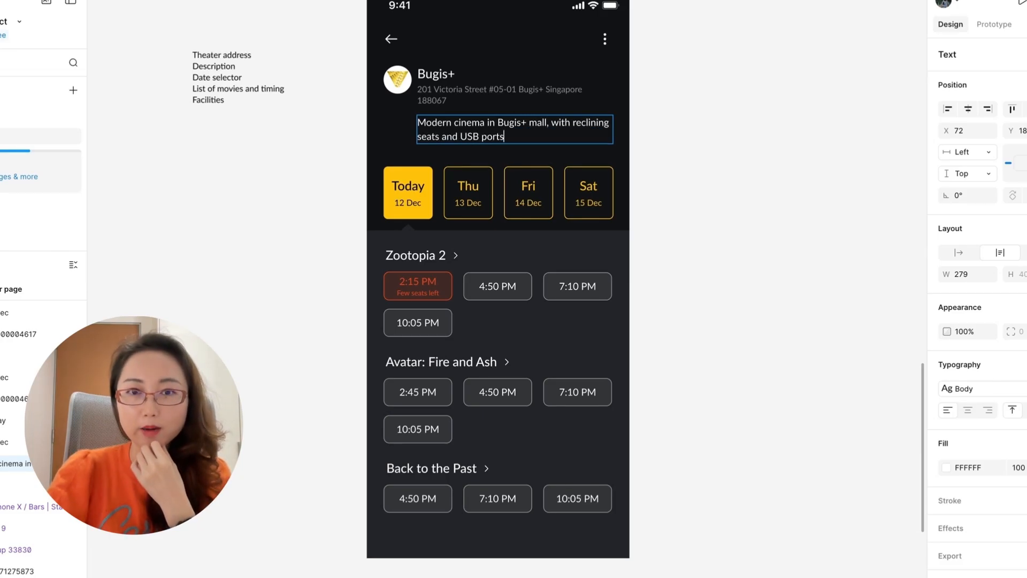
text( for charging)
key(Escape)
click(711, 184)
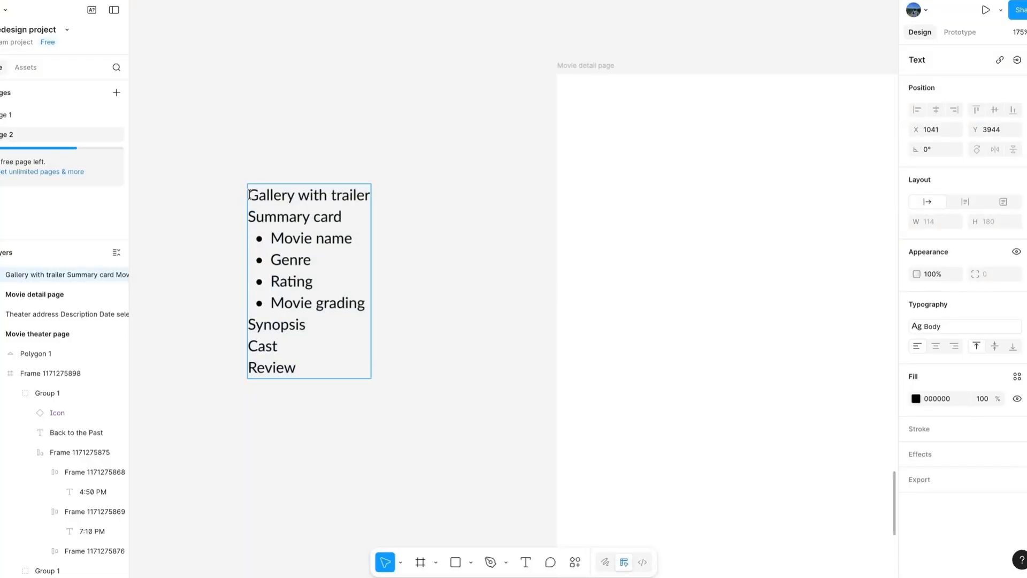
Insert "CTA (persistent)" as the first line of the content note beside the "Movie detail page" frame.
text(CTA)
key(Return)
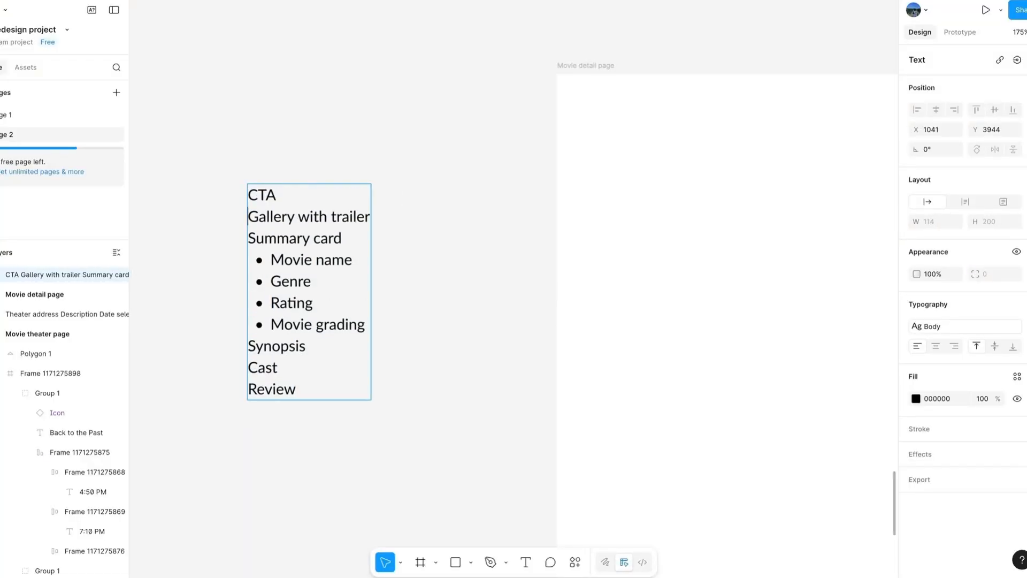
text((persistent)
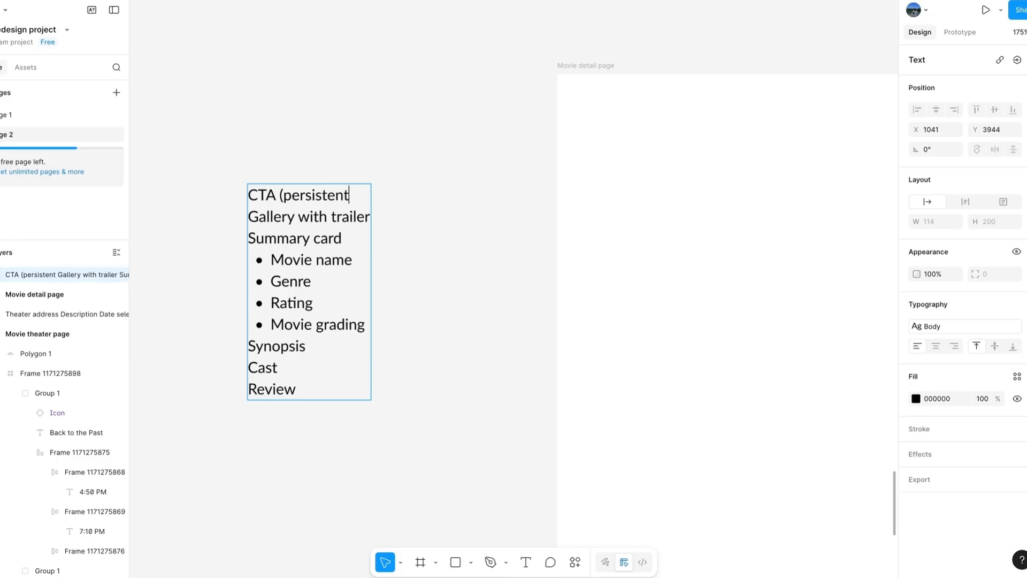
key(Escape)
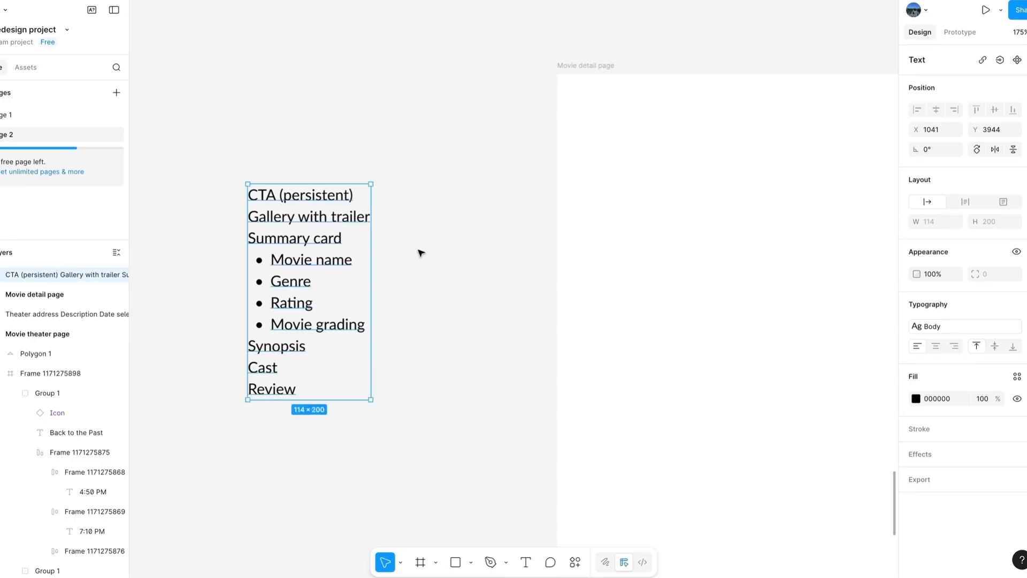
key(Escape)
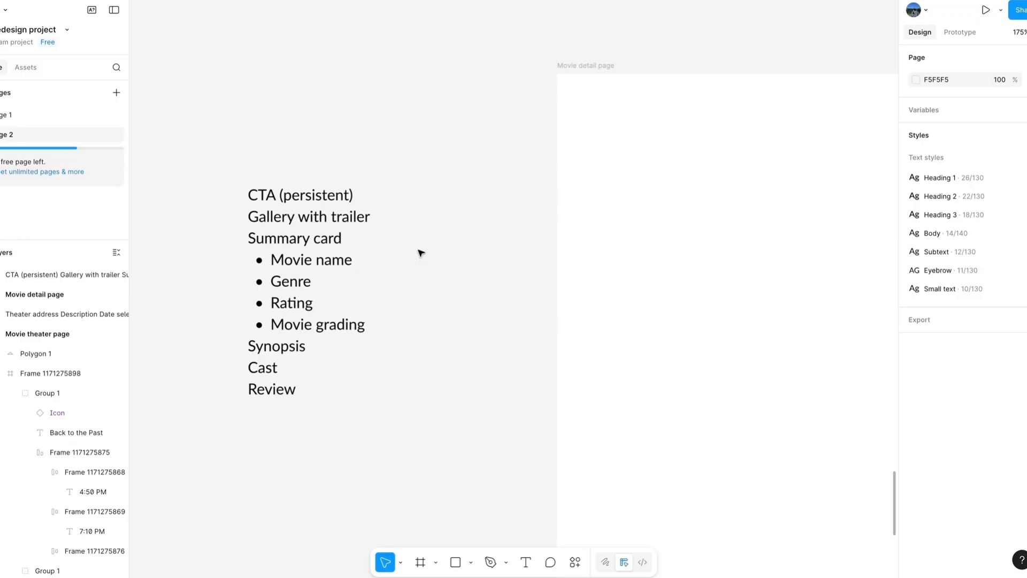
Add the running time "108 mins" as text on the PG rating line under the Zootopia 2 title.
scroll(421, 253, down, 3)
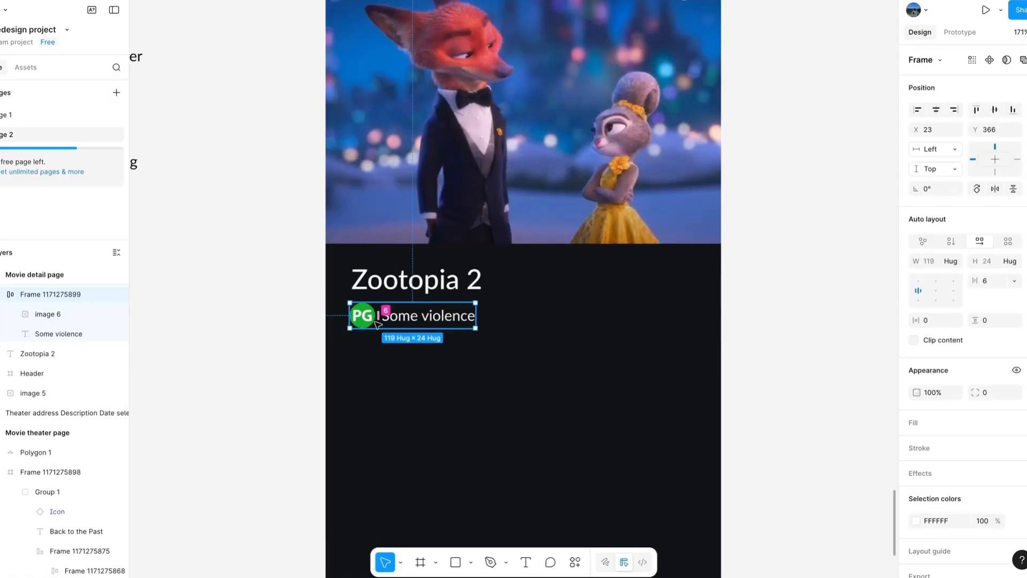
key(Escape)
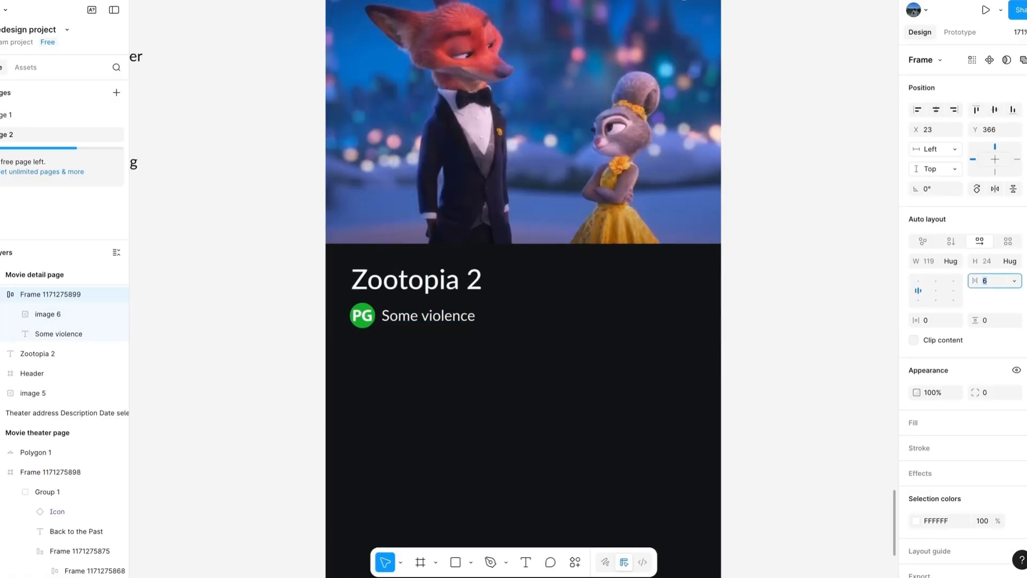
key(t)
click(588, 311)
text(1)
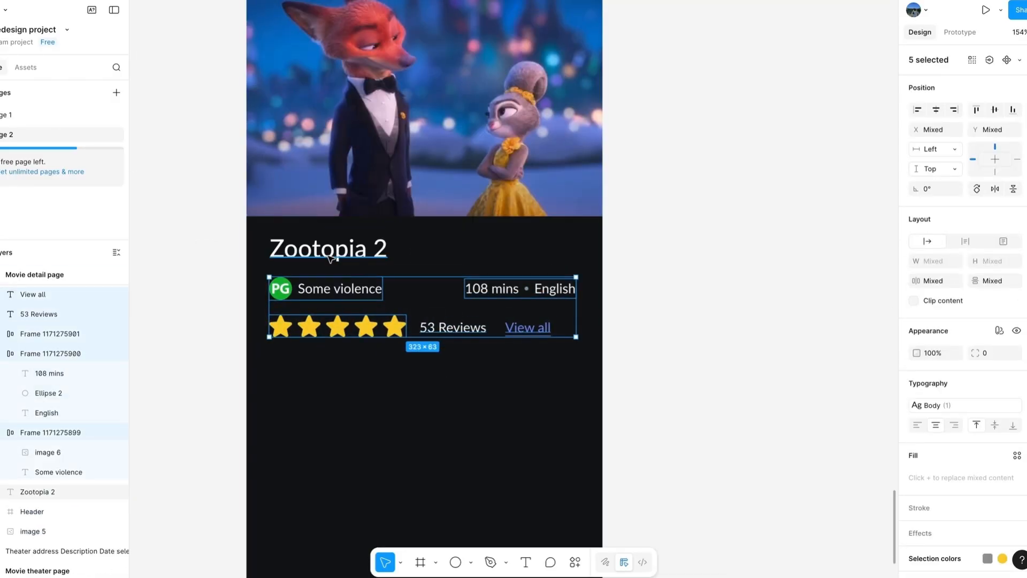
key(Escape)
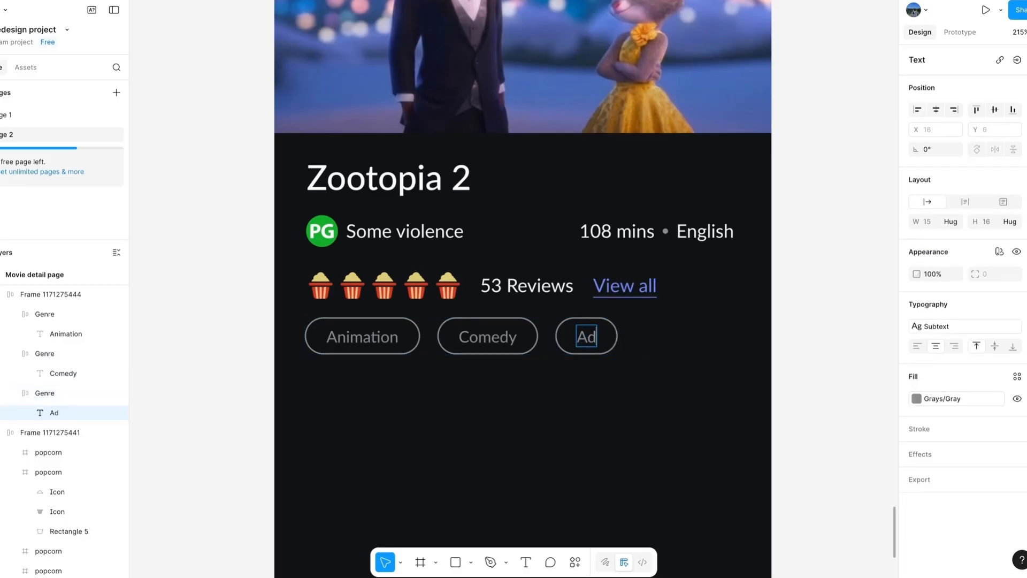
Set the label of the third genre tag, after "Comedy", to "Adventure".
text(venture)
key(Escape)
key(Escape)
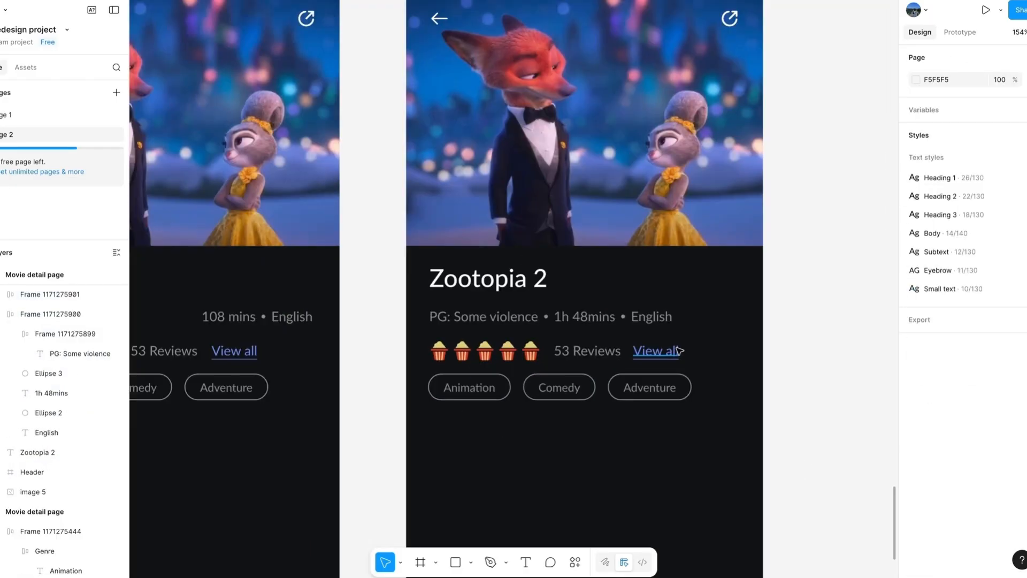
click(599, 350)
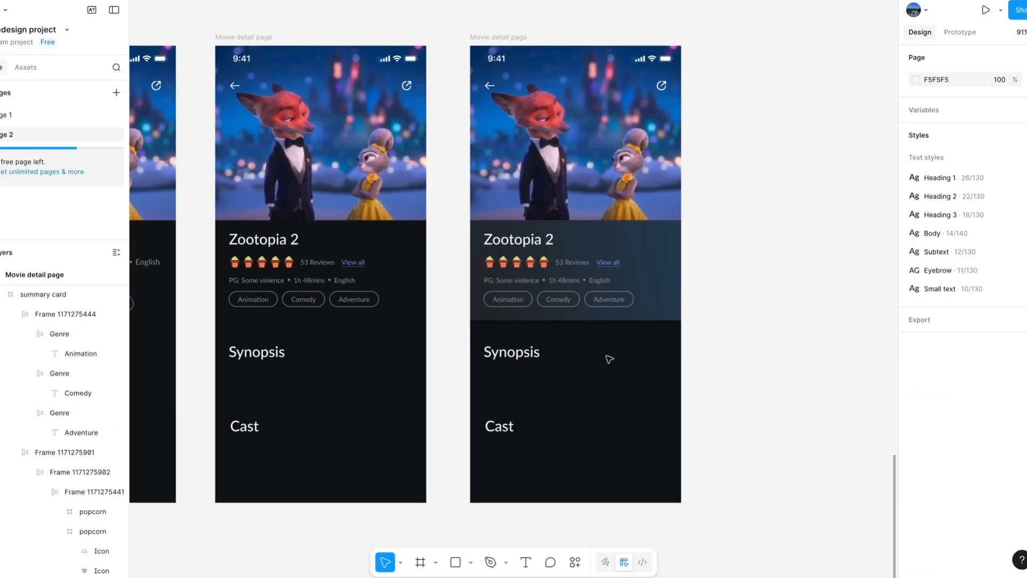
Duplicate the "Movie detail page" frame to the right as another iteration of the summary card design.
scroll(609, 359, right, 3)
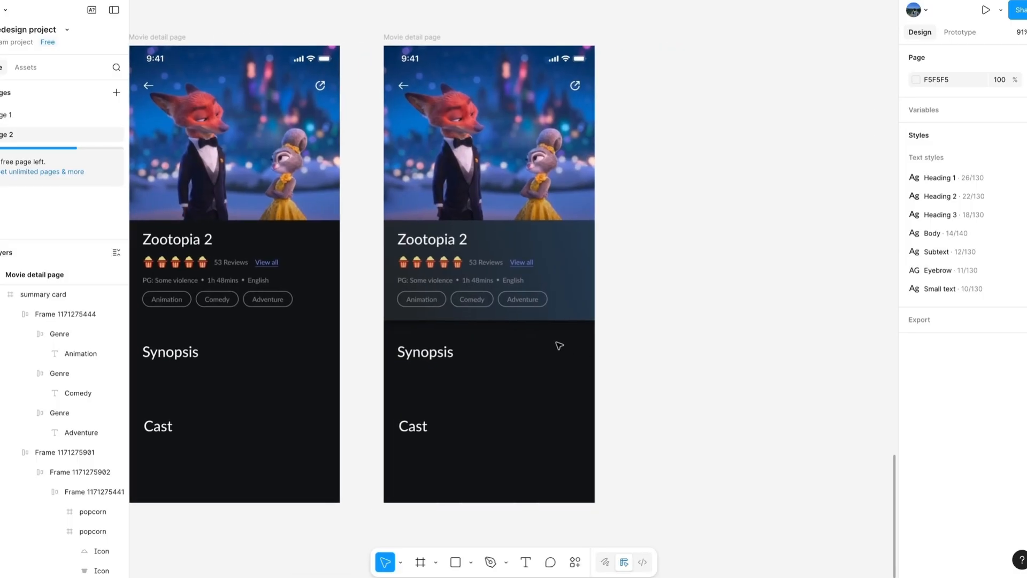
scroll(559, 346, up, 2)
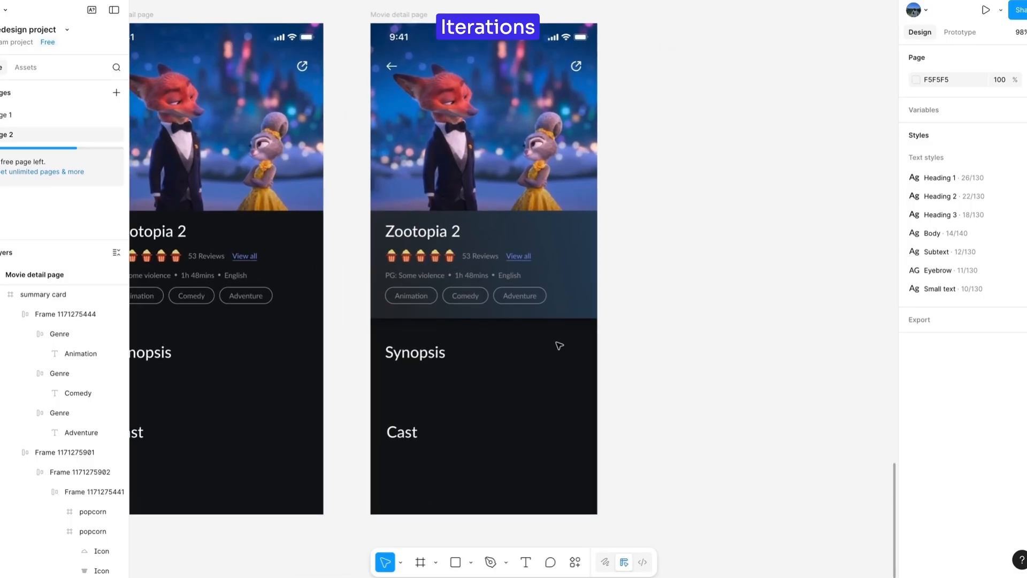
scroll(559, 346, down, 2)
click(426, 43)
drag(426, 44, 683, 46)
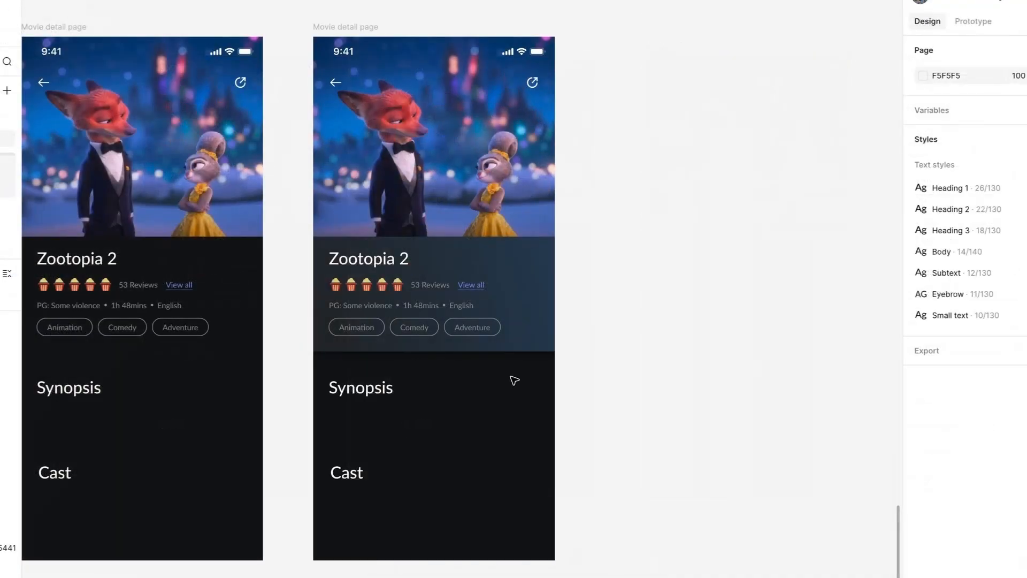
scroll(515, 380, up, 2)
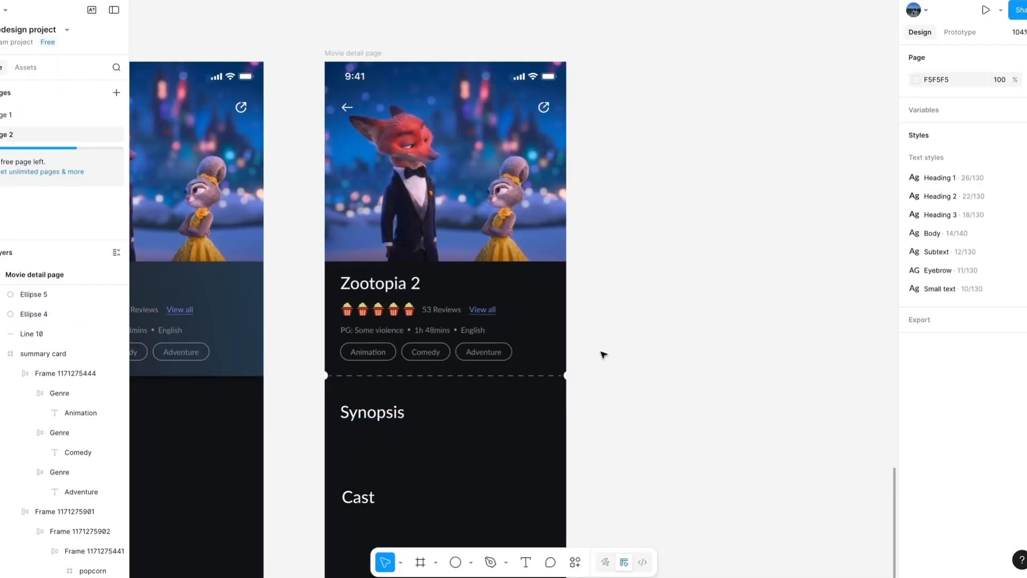
scroll(601, 354, up, 2)
click(614, 375)
click(657, 381)
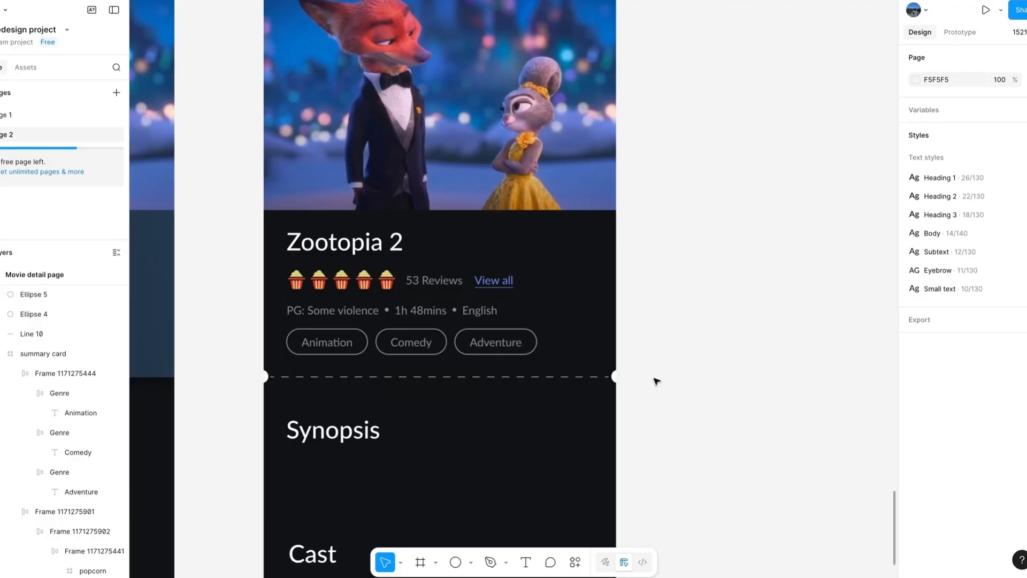
Set the width of the rounded summary card in the last "Movie detail page" iteration to 327.
scroll(657, 381, down, 3)
click(608, 320)
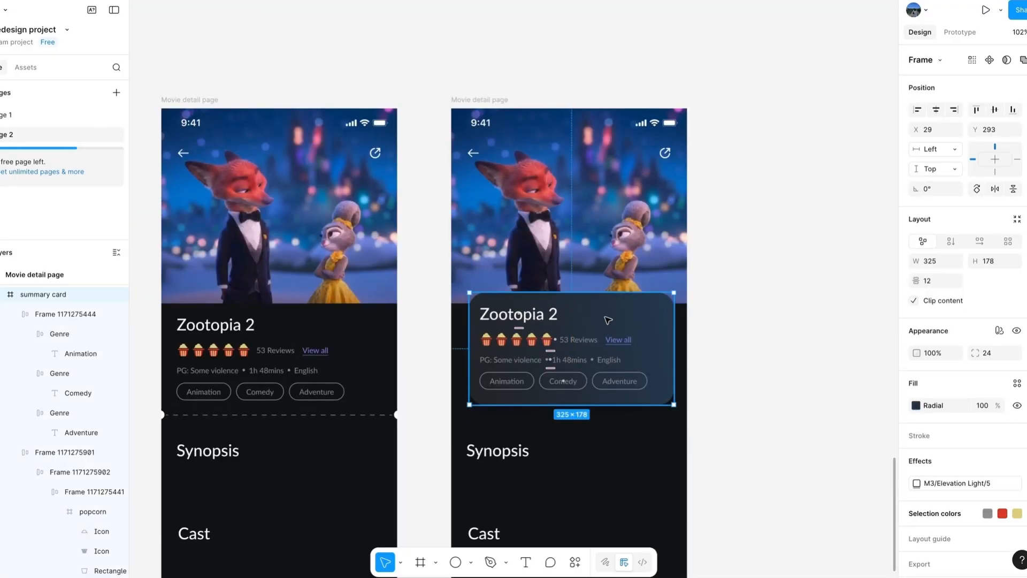
scroll(608, 319, down, 1)
scroll(697, 315, down, 1)
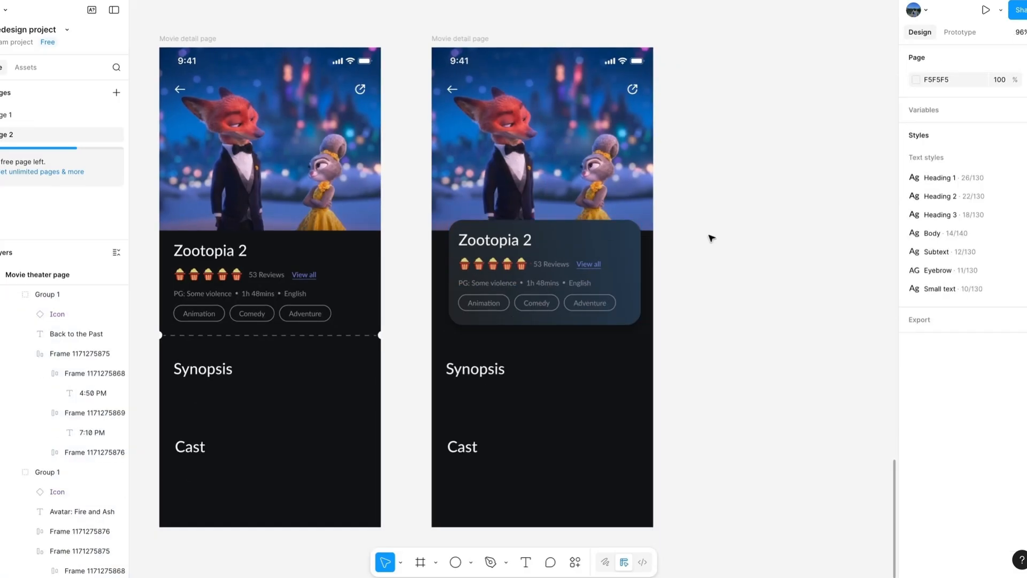
click(626, 265)
click(944, 261)
text(327)
key(Return)
Check the alignment and spacing of the title, rating, details and genre rows inside the rounded summary card.
double_click(511, 243)
click(504, 264)
click(495, 283)
click(484, 303)
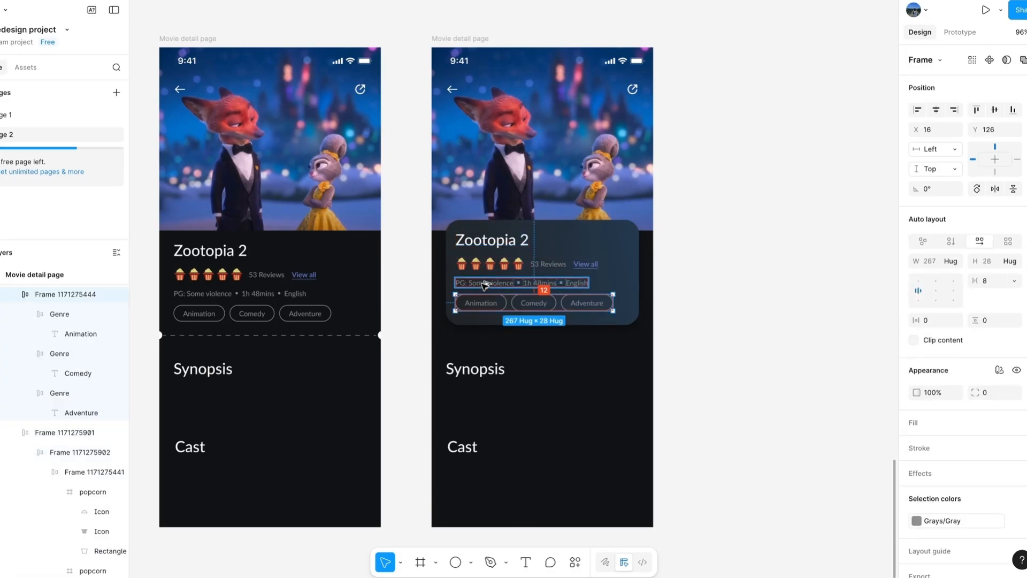
click(547, 358)
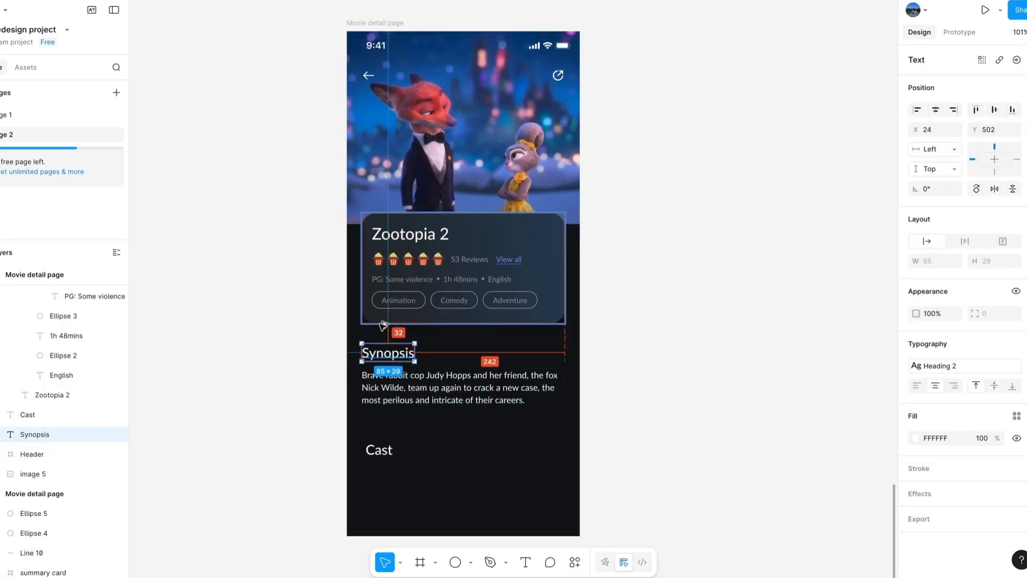
Place the two cast cards under the "Cast" heading and add a duplicated section heading labelled "Review" below them.
click(454, 442)
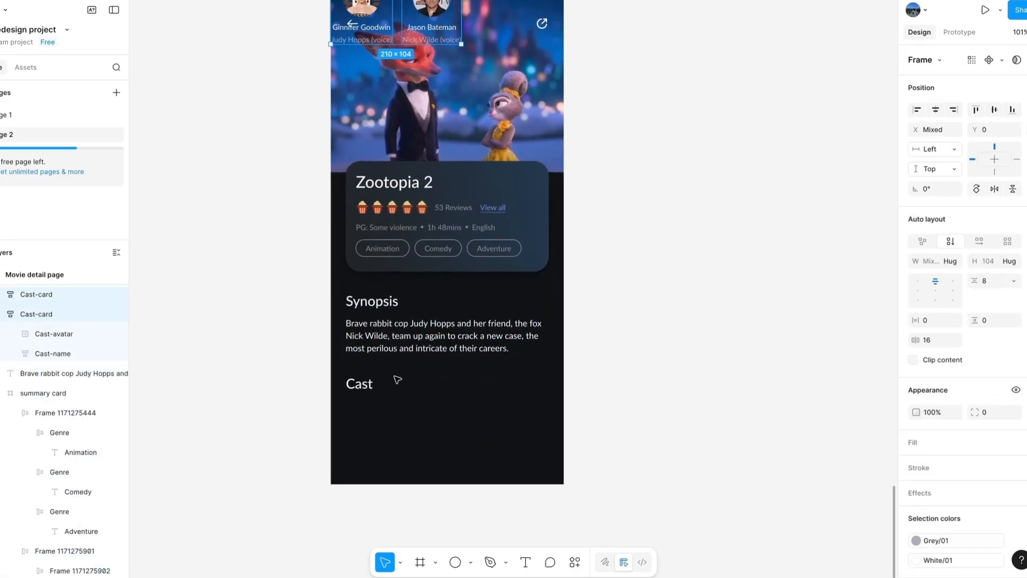
drag(396, 24, 399, 425)
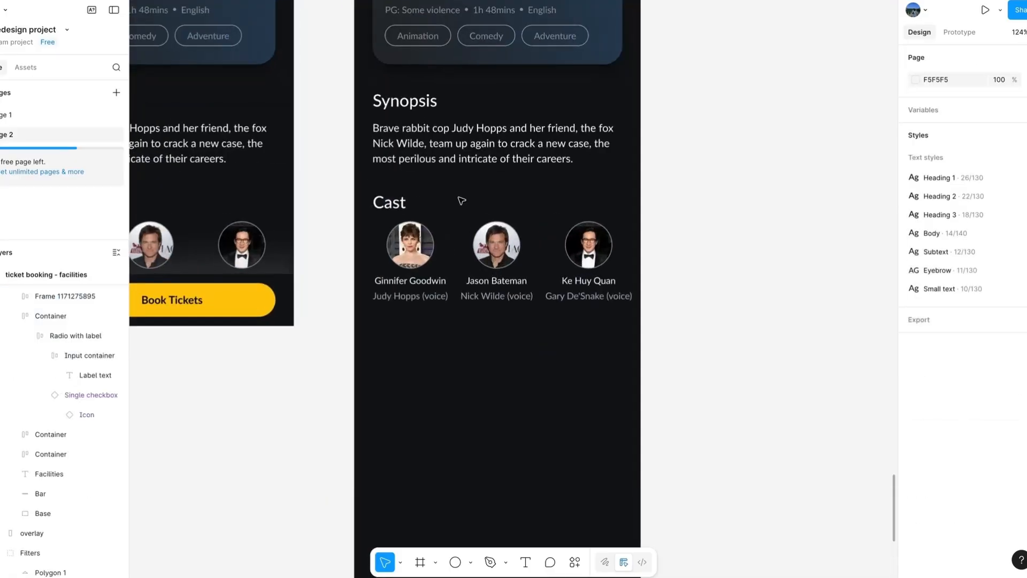
drag(390, 202, 405, 345)
double_click(390, 349)
text(Review)
click(454, 377)
scroll(453, 377, down, 1)
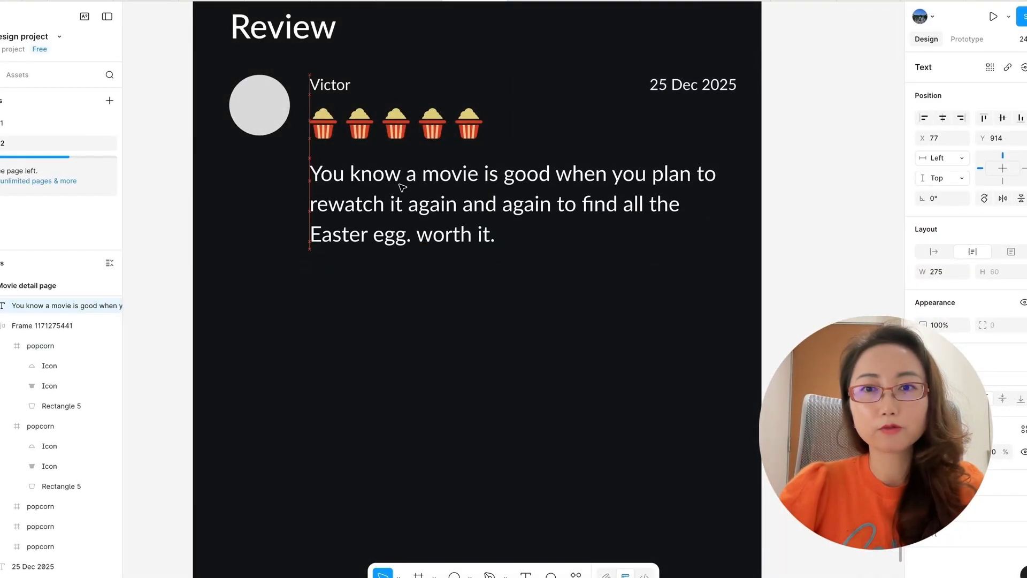
scroll(403, 188, down, 5)
scroll(403, 188, up, 2)
click(403, 188)
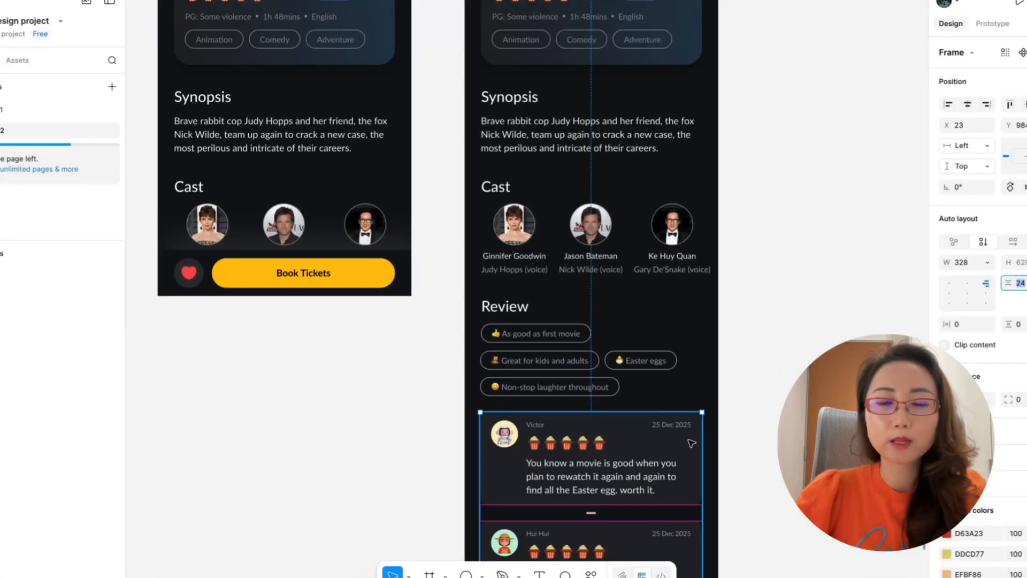
Set the vertical gap between the stacked review cards in the movie detail page's Review section to 16.
scroll(692, 443, down, 2)
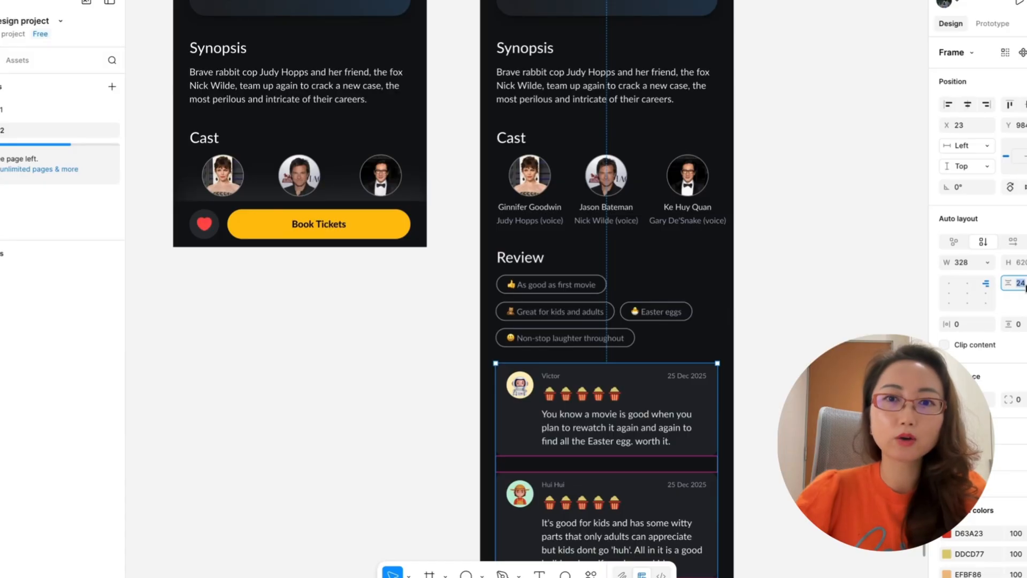
key(Return)
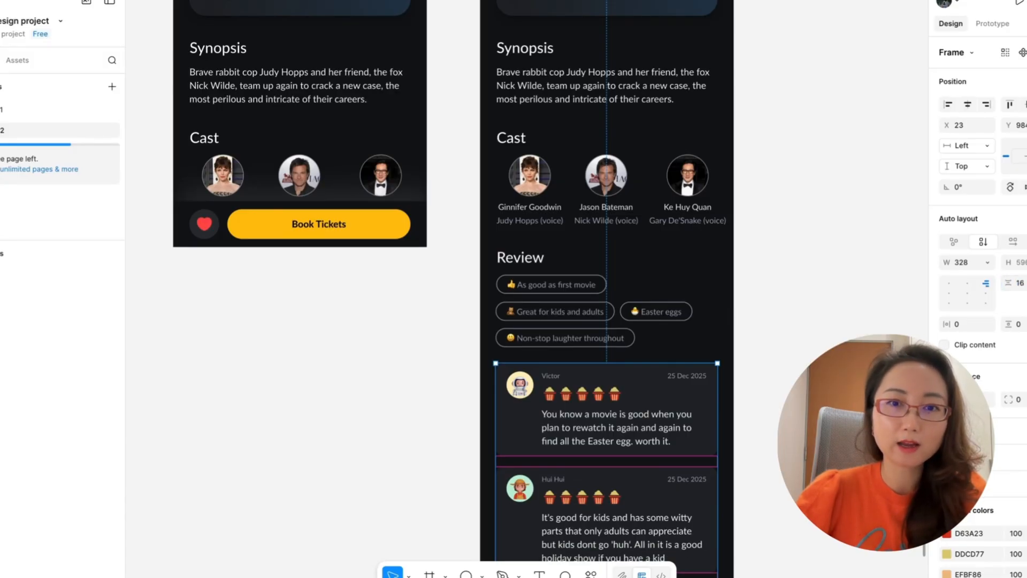
click(763, 336)
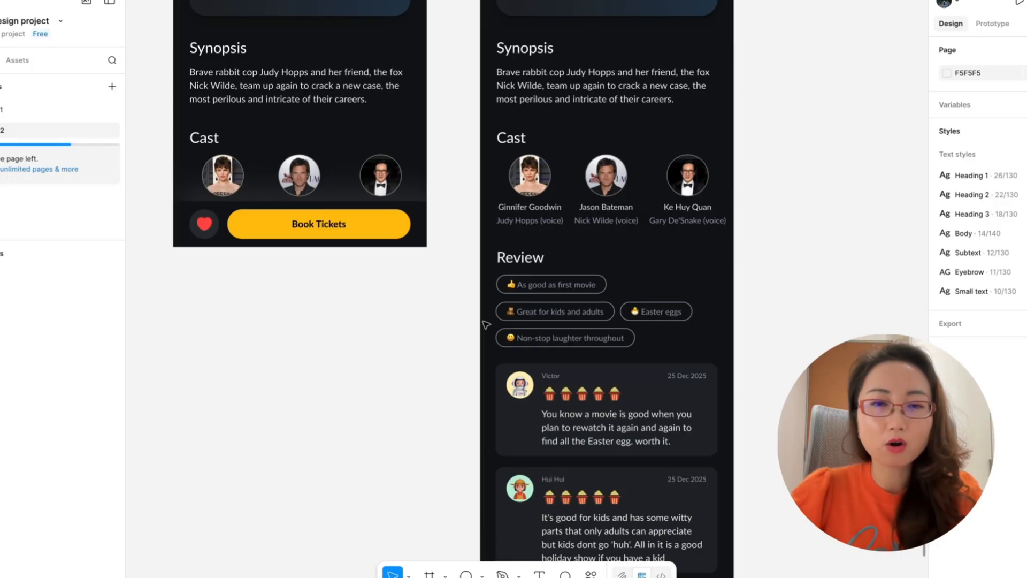
scroll(485, 324, down, 3)
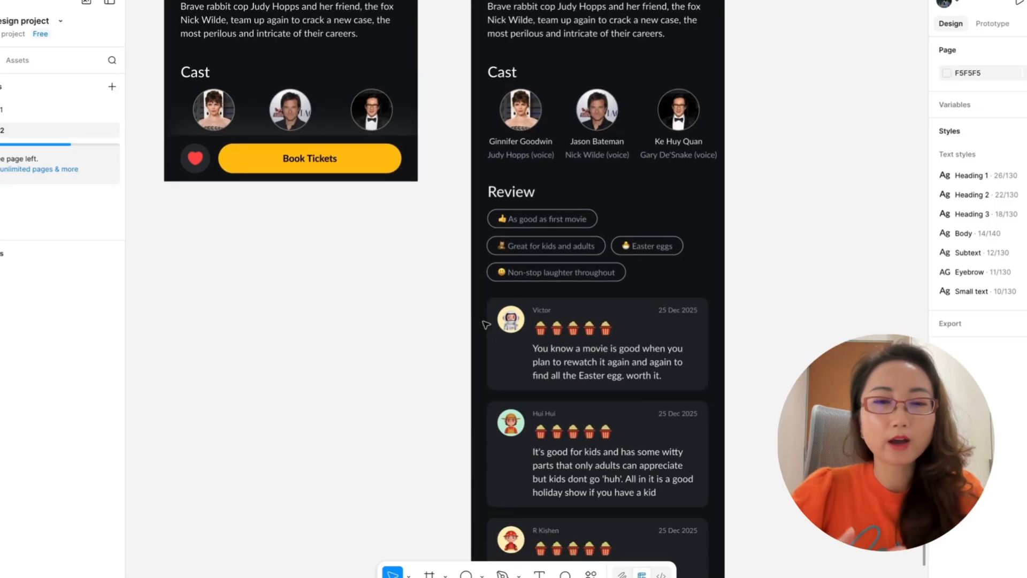
scroll(486, 324, down, 2)
scroll(486, 325, down, 5)
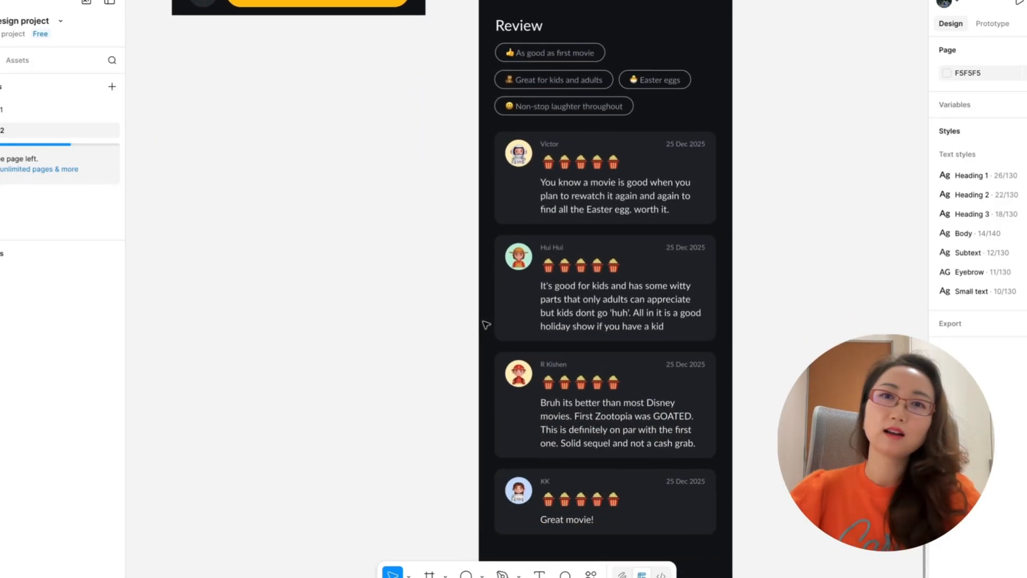
scroll(485, 325, up, 1)
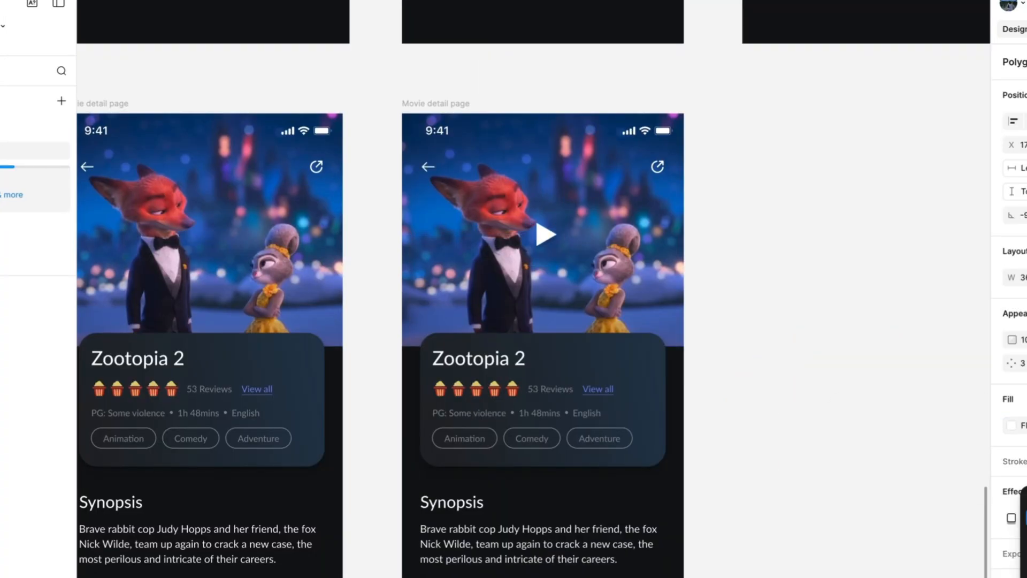
Open the effect settings of the white play triangle on the last movie detail page's hero image.
click(1025, 552)
click(1010, 518)
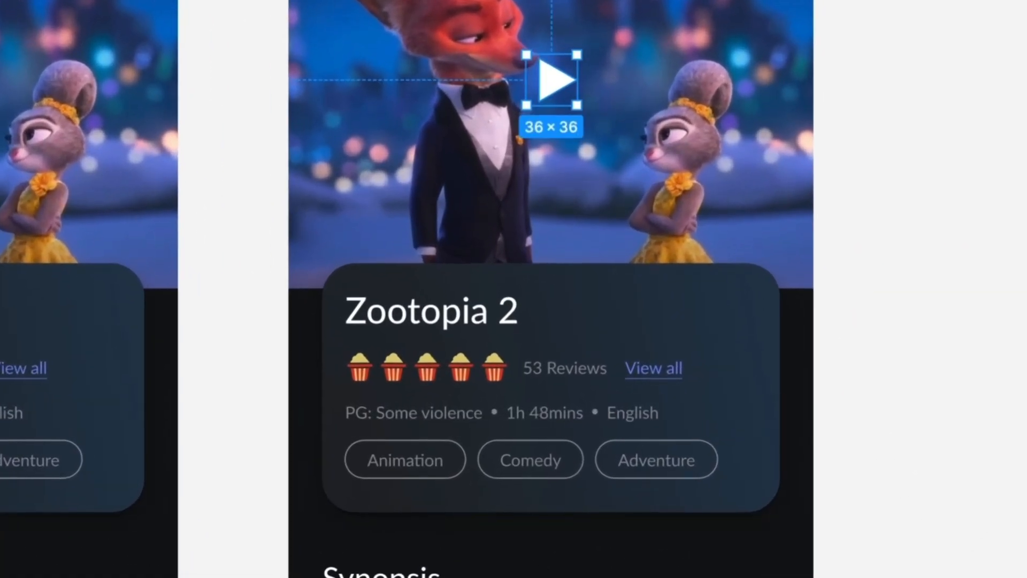